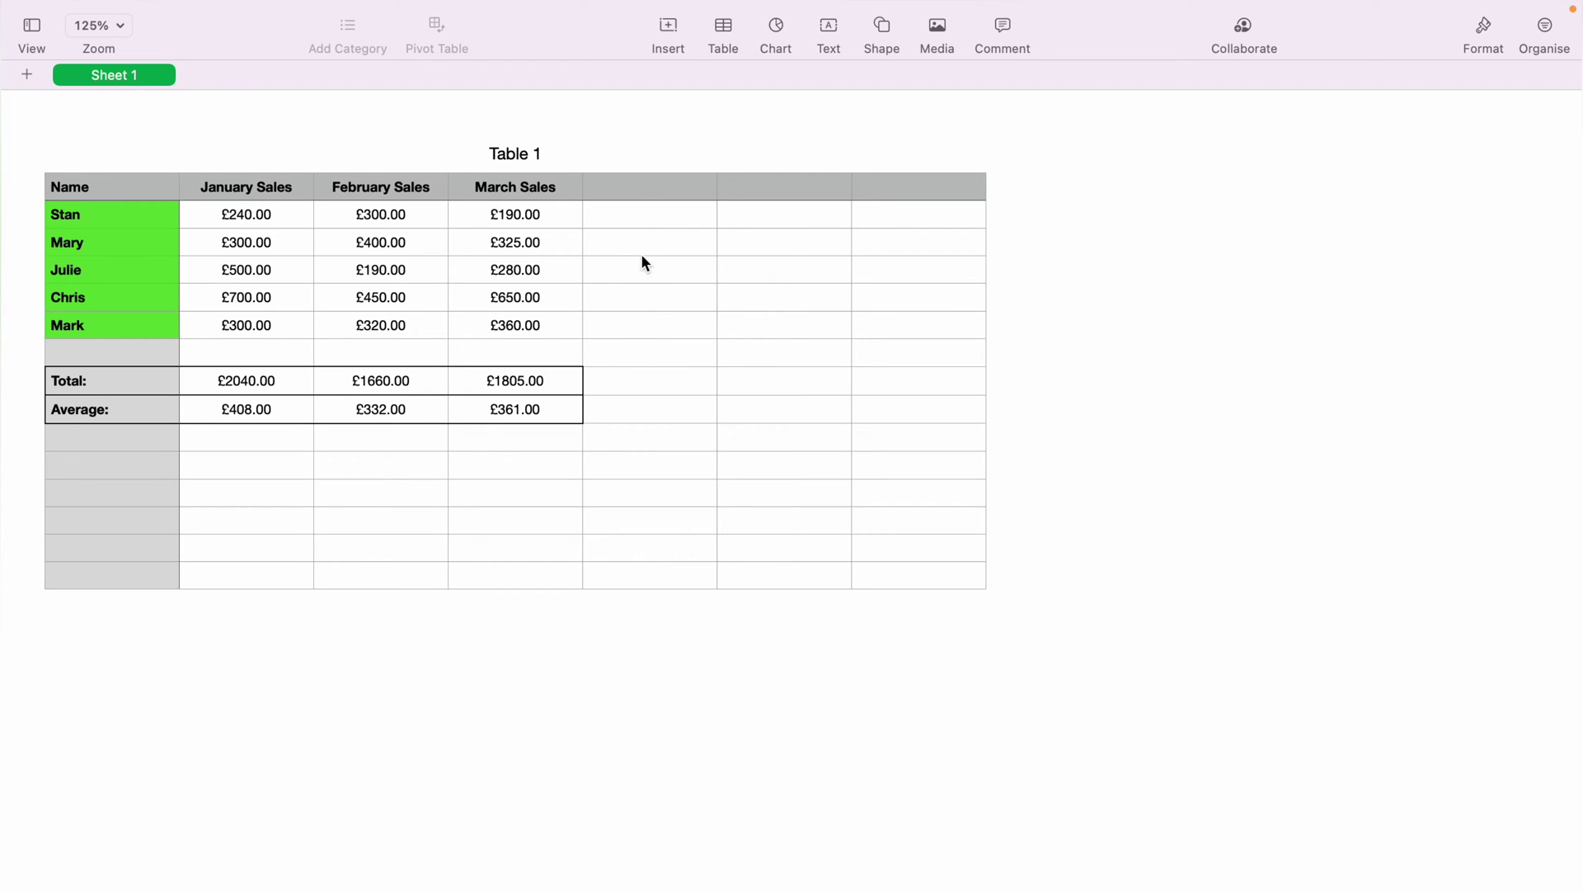
Select empty cell E2 and show its Data Format choices in the Cell inspector.
{"action": "left_click", "coordinate": [633, 216]}
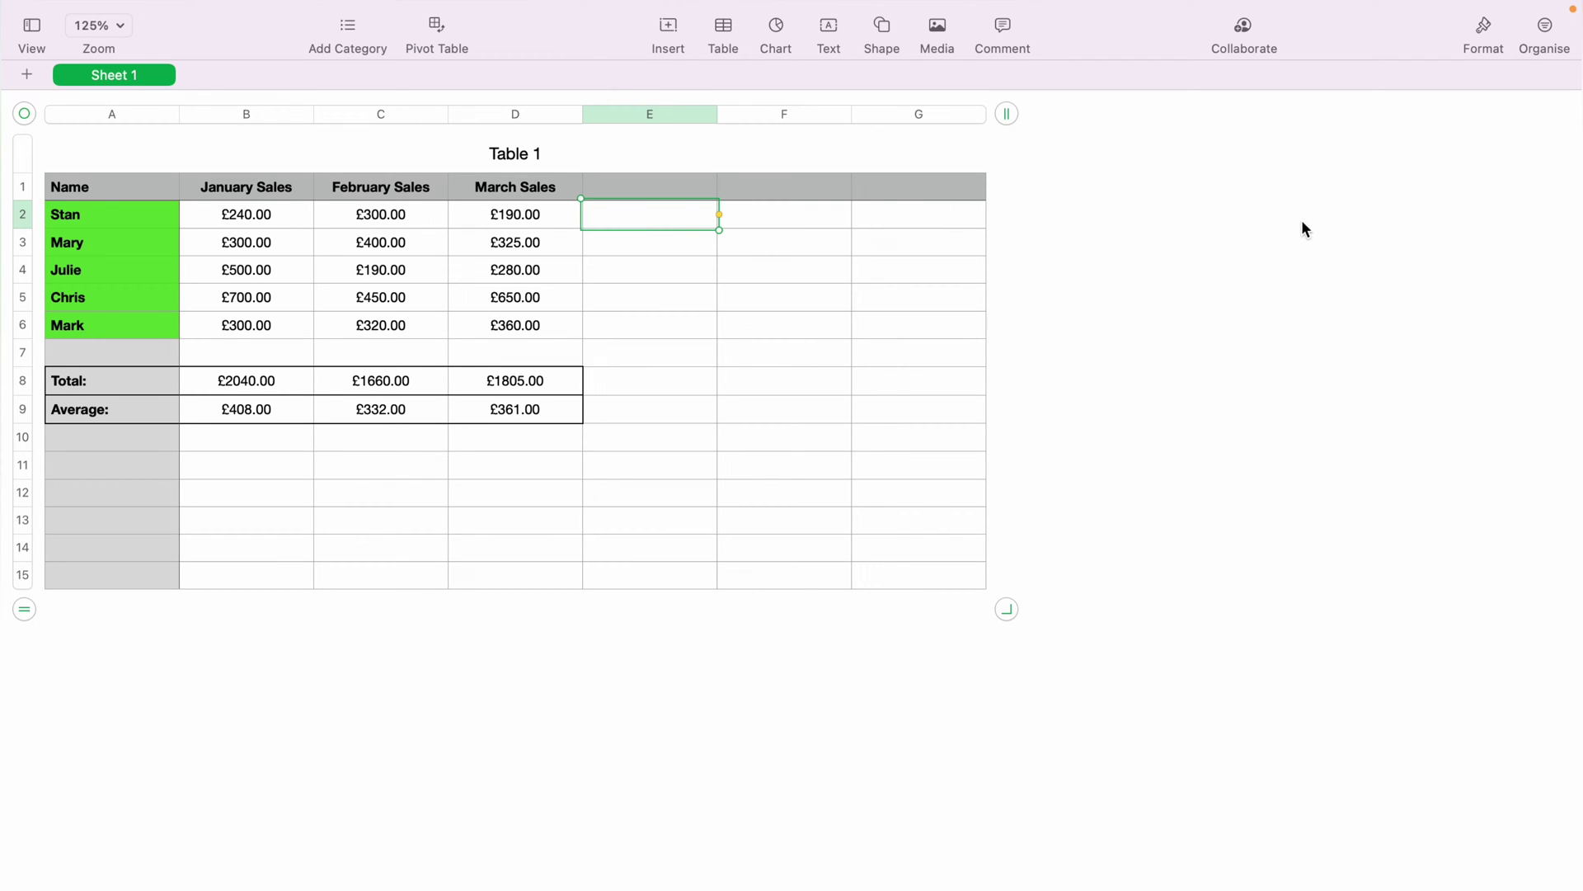
{"action": "left_click", "coordinate": [1485, 37]}
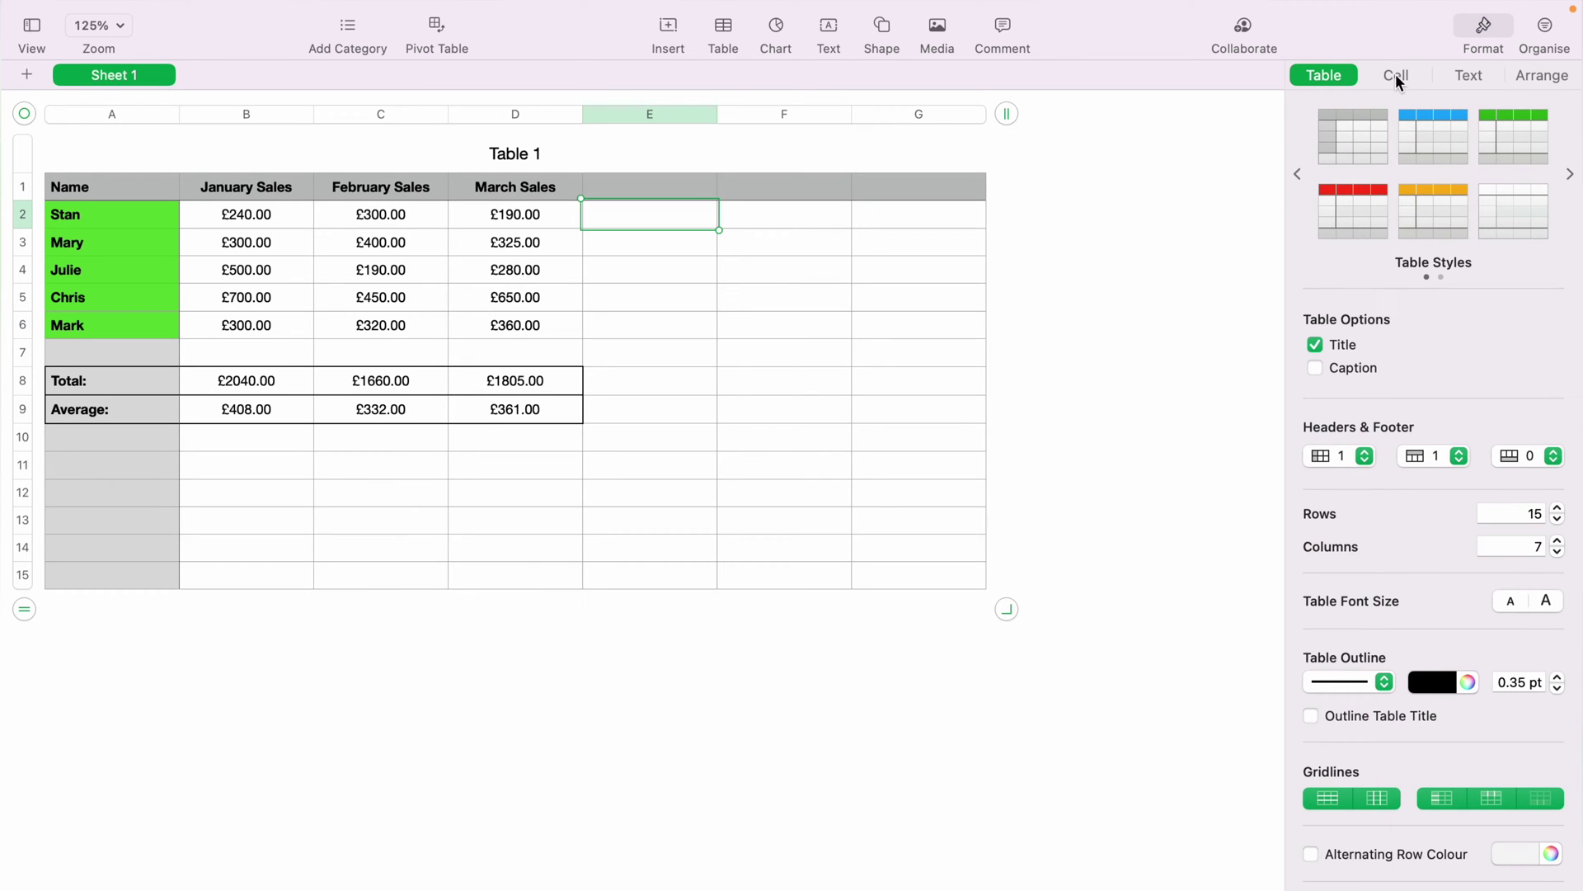
{"action": "left_click", "coordinate": [1396, 75]}
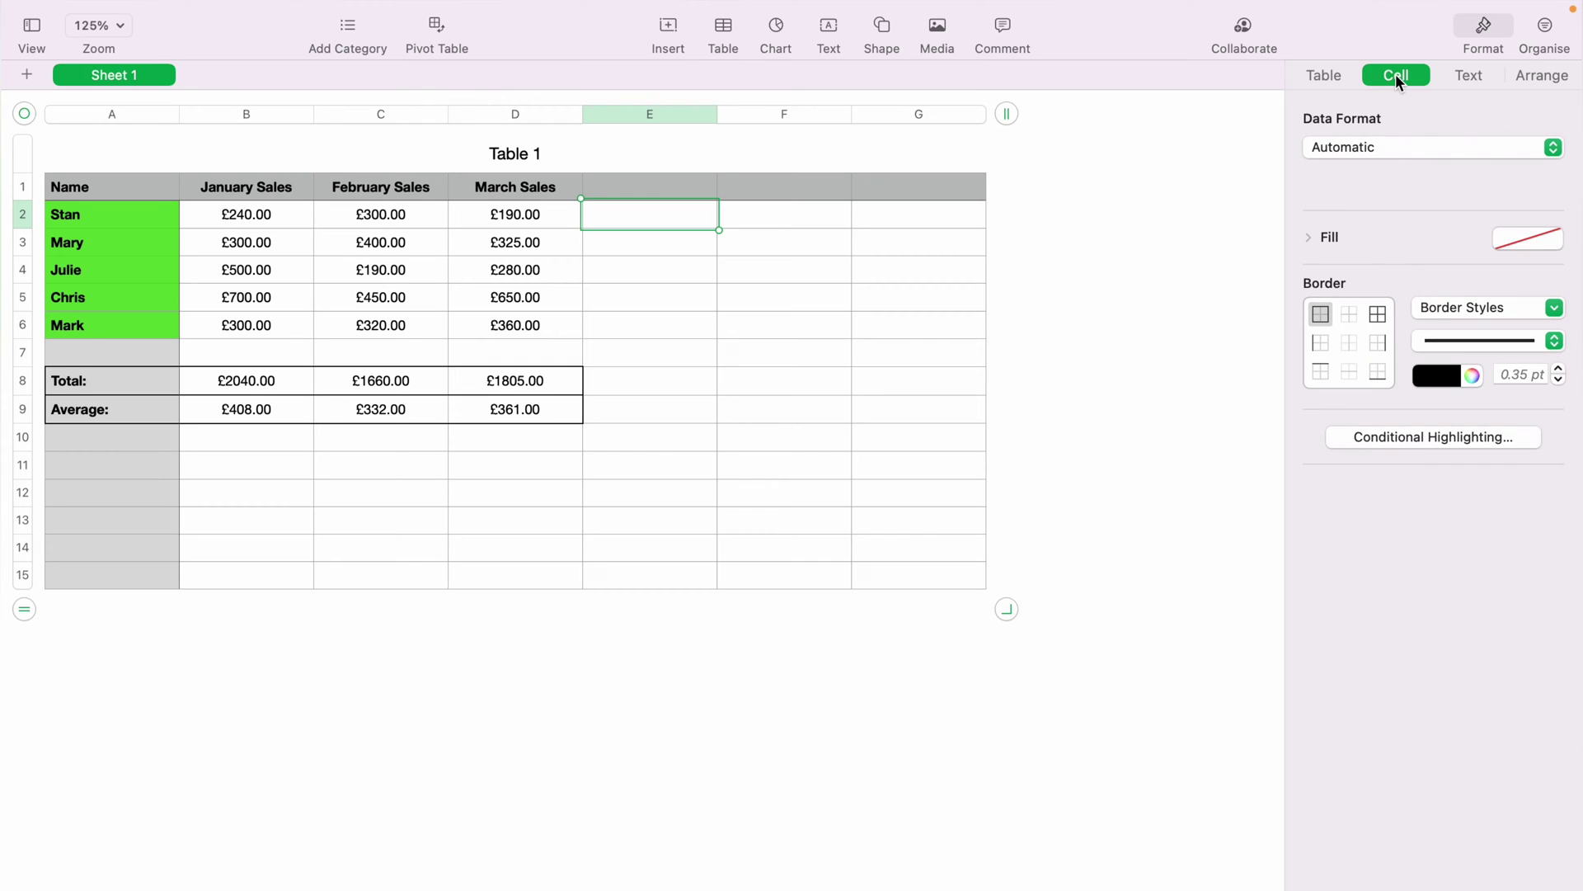
{"action": "left_click", "coordinate": [1353, 148]}
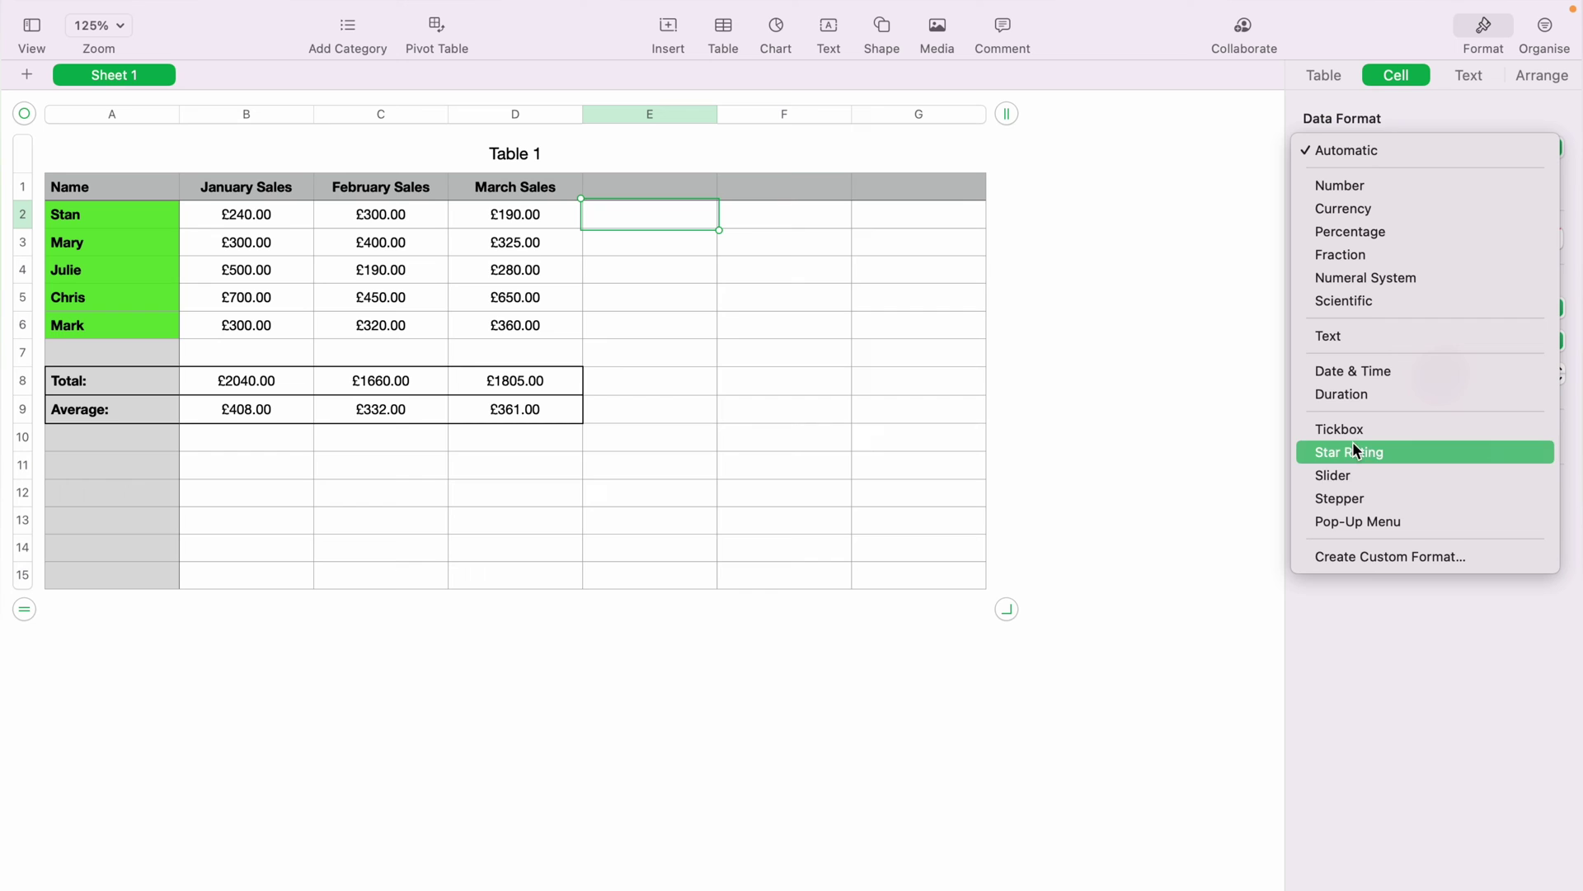
Format E2 as a Pop-Up Menu with items renamed Team Leader, Team Member and Boss.
{"action": "left_click", "coordinate": [1407, 521]}
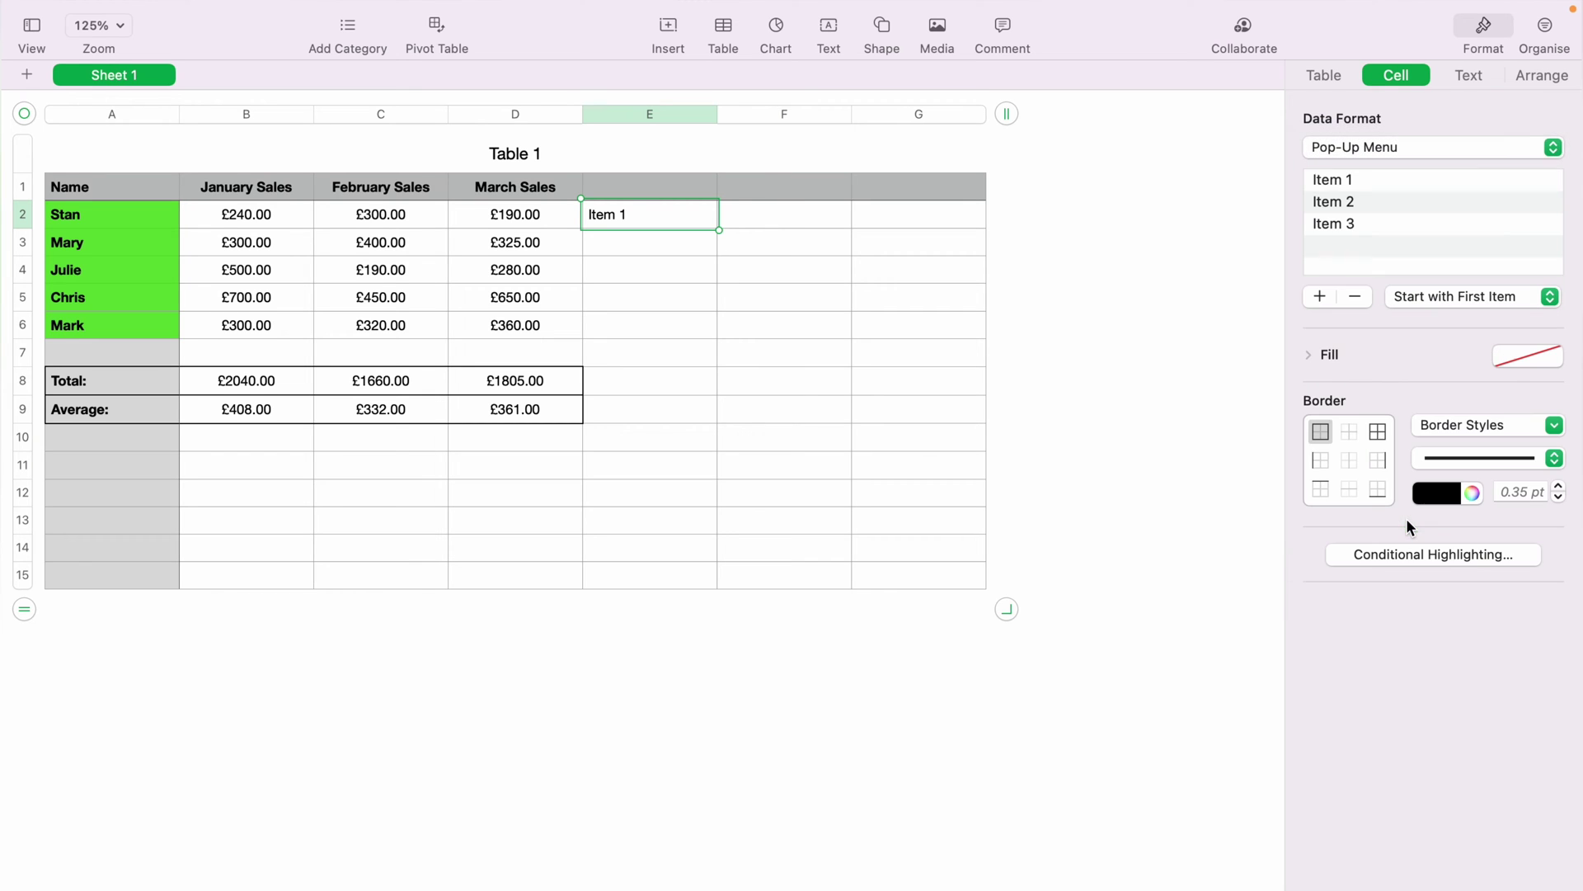
{"action": "left_click", "coordinate": [1349, 186]}
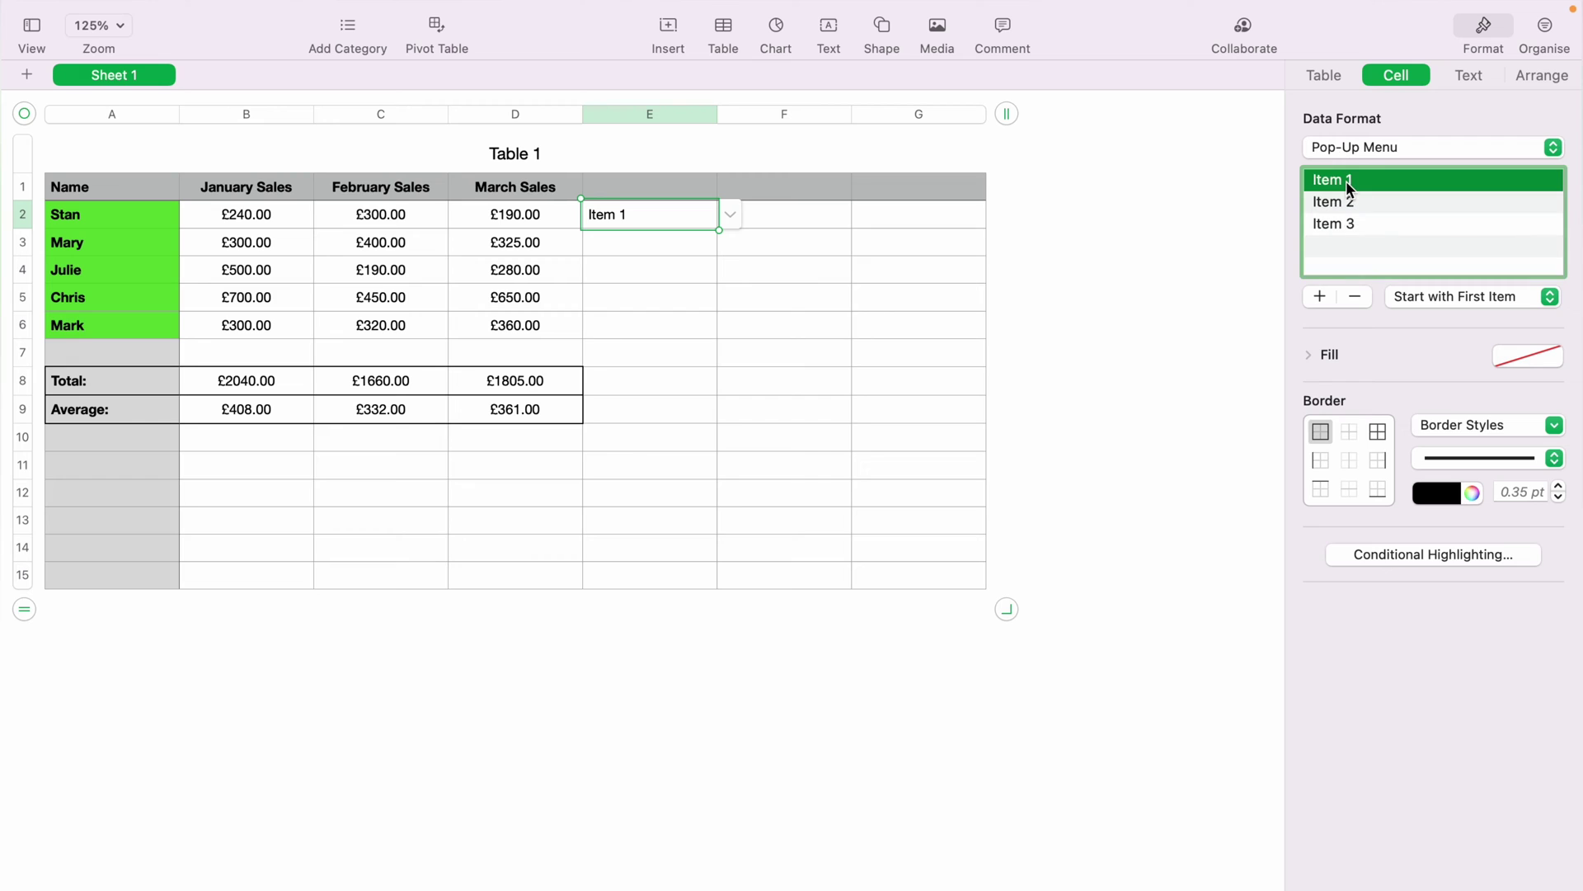
{"action": "double_click", "coordinate": [1348, 187]}
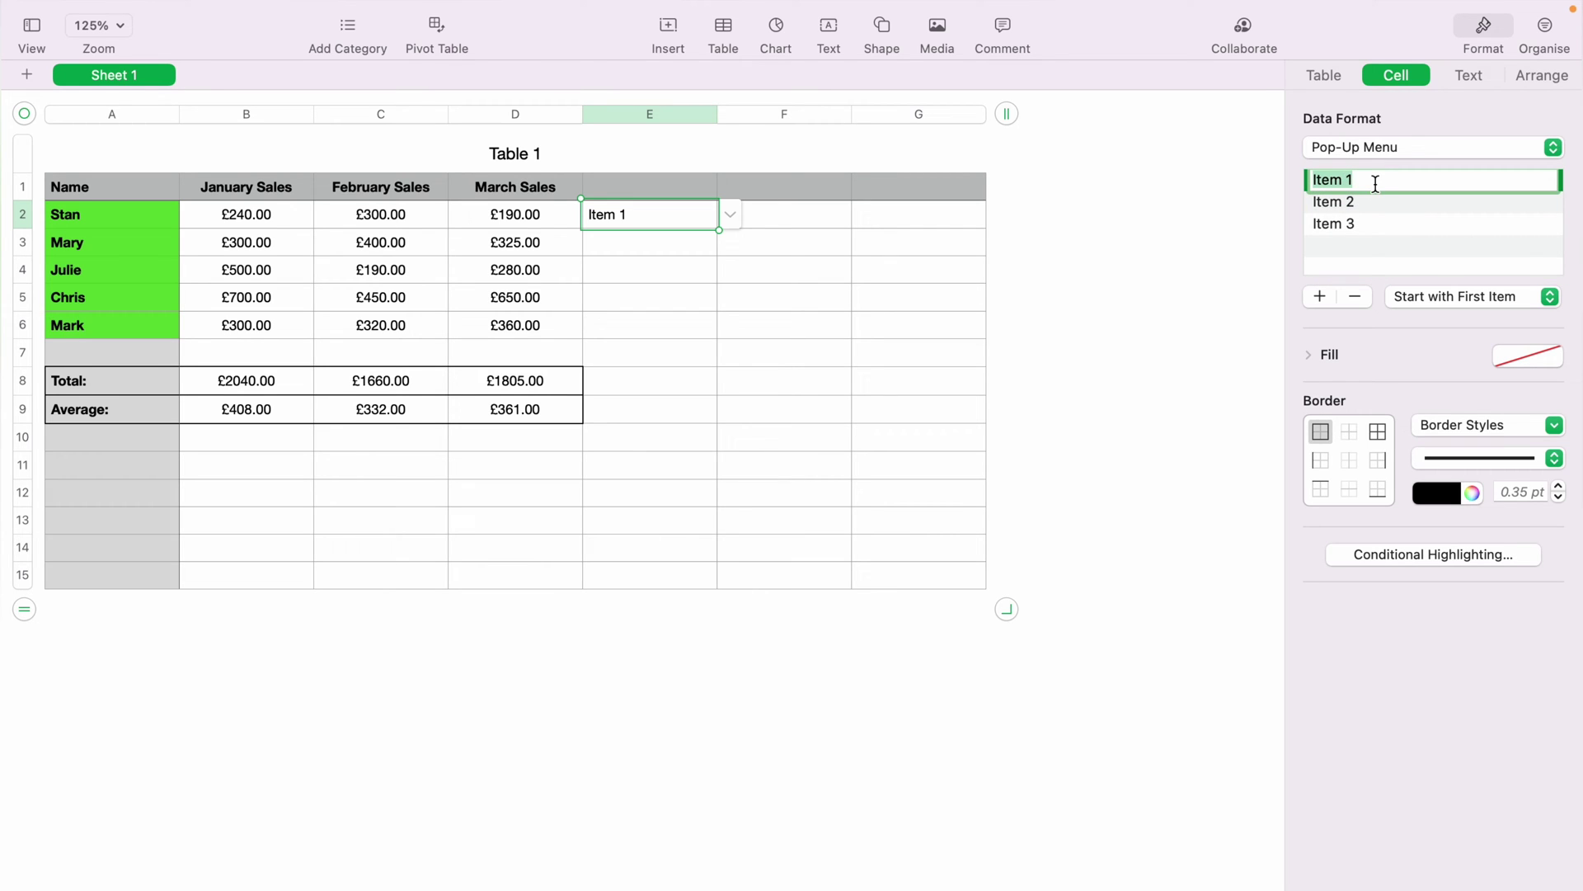
{"action": "type", "text": "Team Leader"}
{"action": "left_click", "coordinate": [1380, 204]}
{"action": "double_click", "coordinate": [1381, 207]}
{"action": "type", "text": "Team M"}
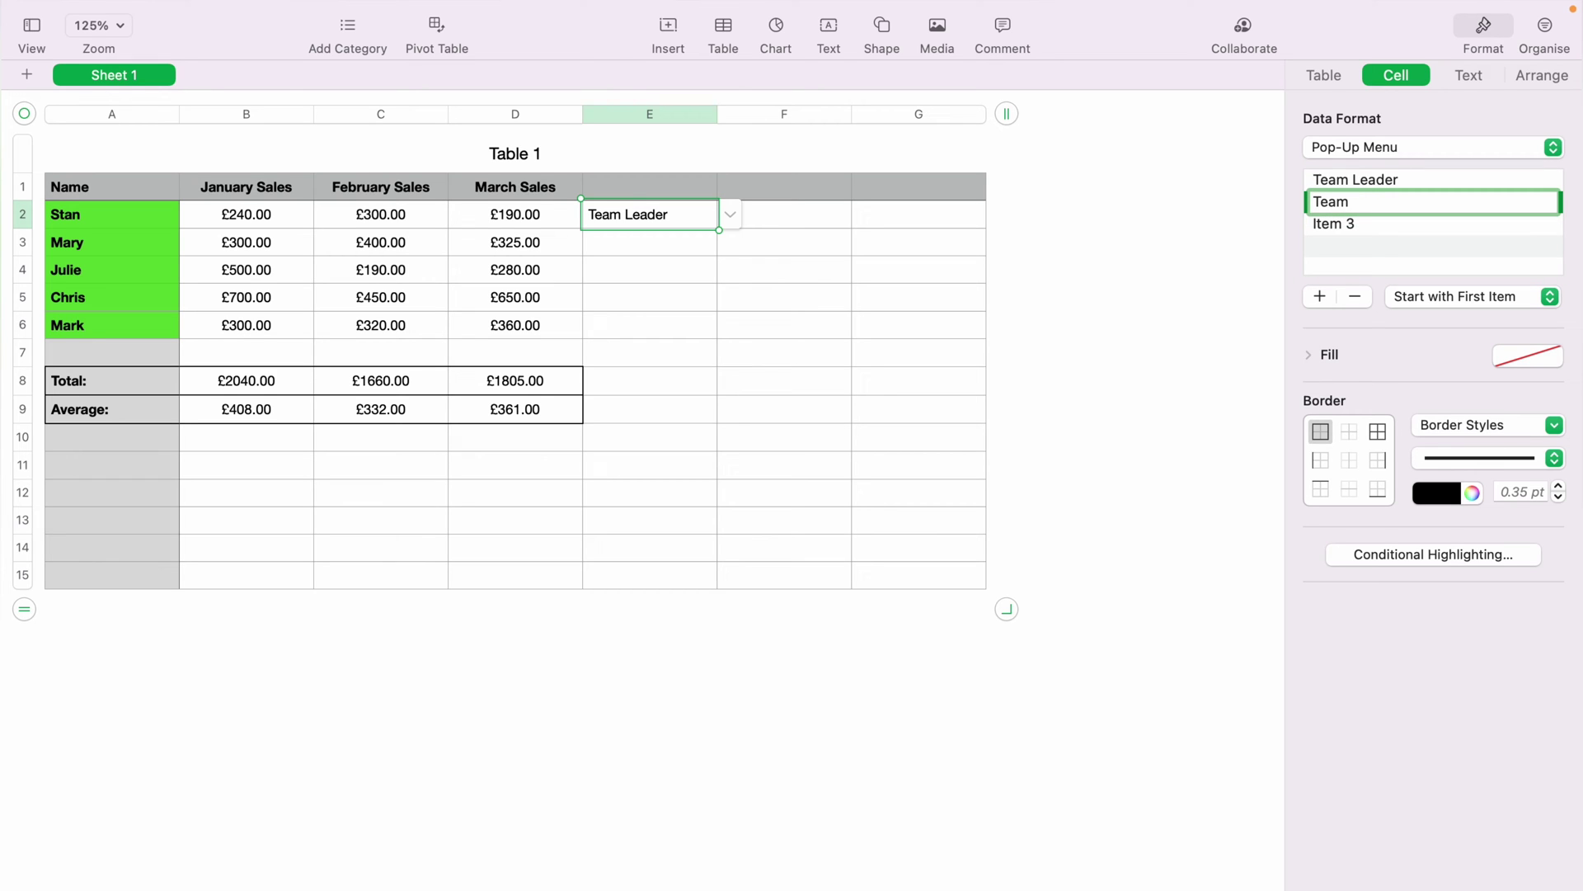
{"action": "key", "text": "BackSpace"}
{"action": "type", "text": "Mem"}
{"action": "type", "text": "ber"}
{"action": "left_click", "coordinate": [1359, 225]}
{"action": "left_click", "coordinate": [1360, 226]}
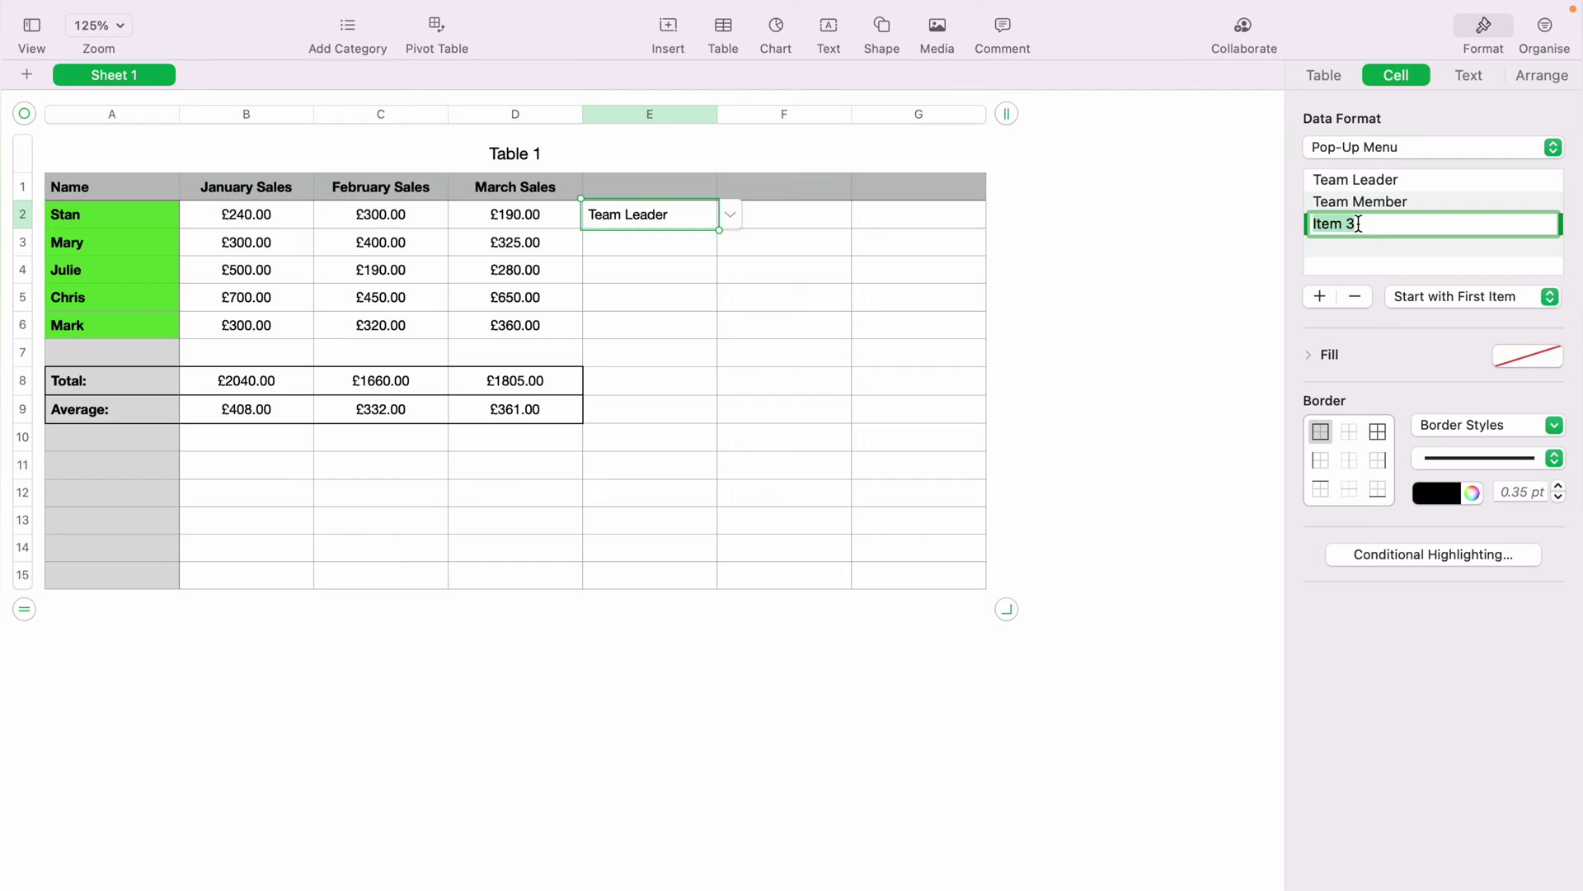
{"action": "double_click", "coordinate": [1345, 224]}
{"action": "type", "text": "Bo"}
{"action": "type", "text": "ss"}
{"action": "left_click", "coordinate": [1317, 295]}
{"action": "left_click", "coordinate": [1317, 295]}
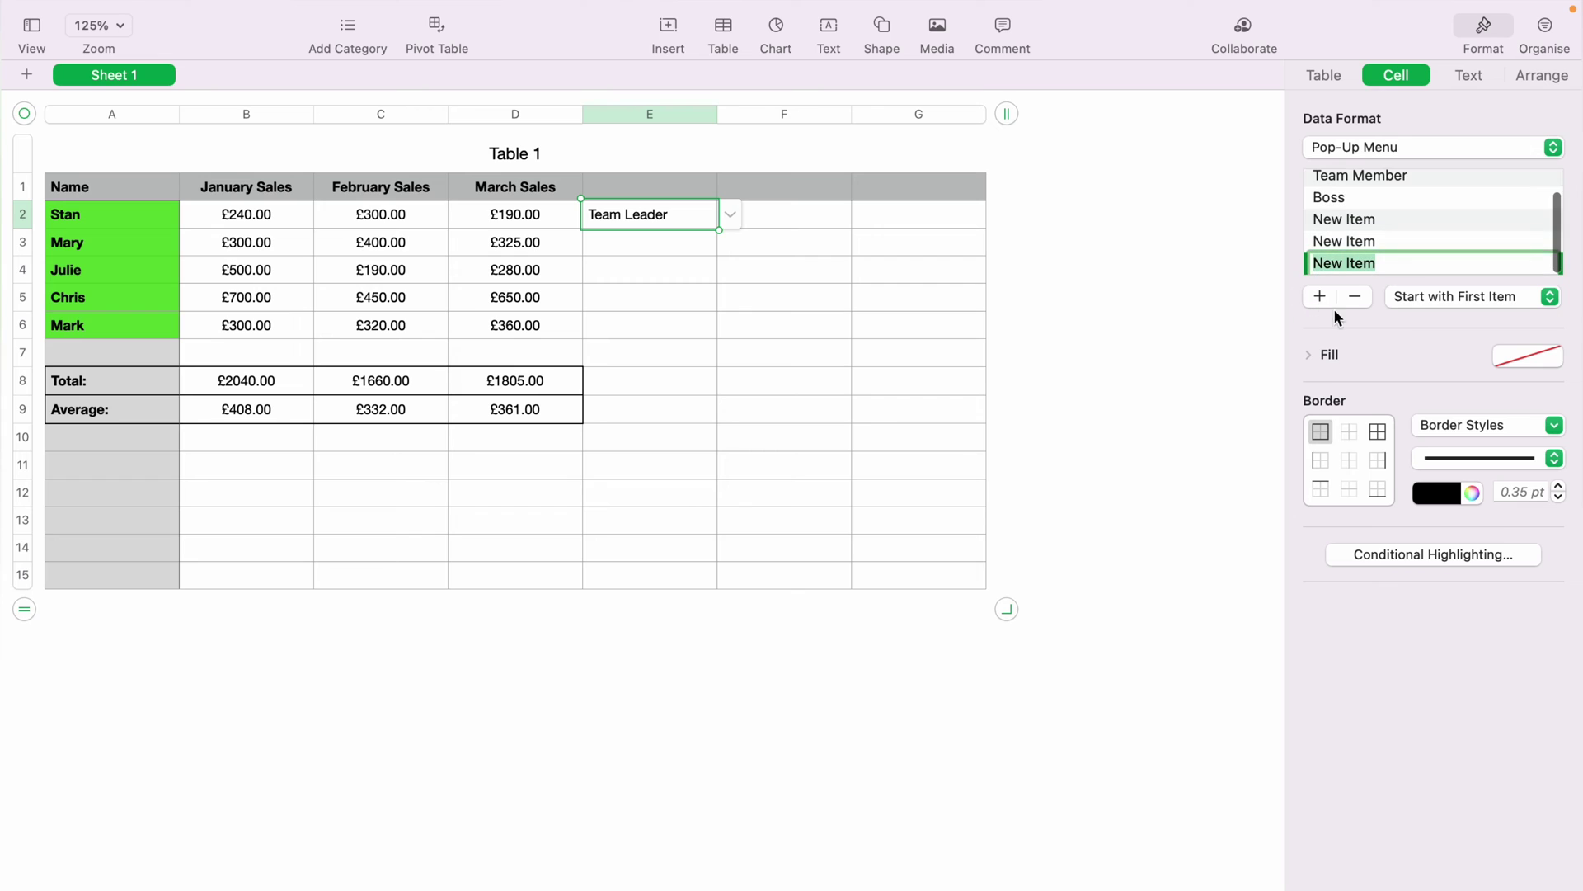
{"action": "left_click", "coordinate": [1352, 296]}
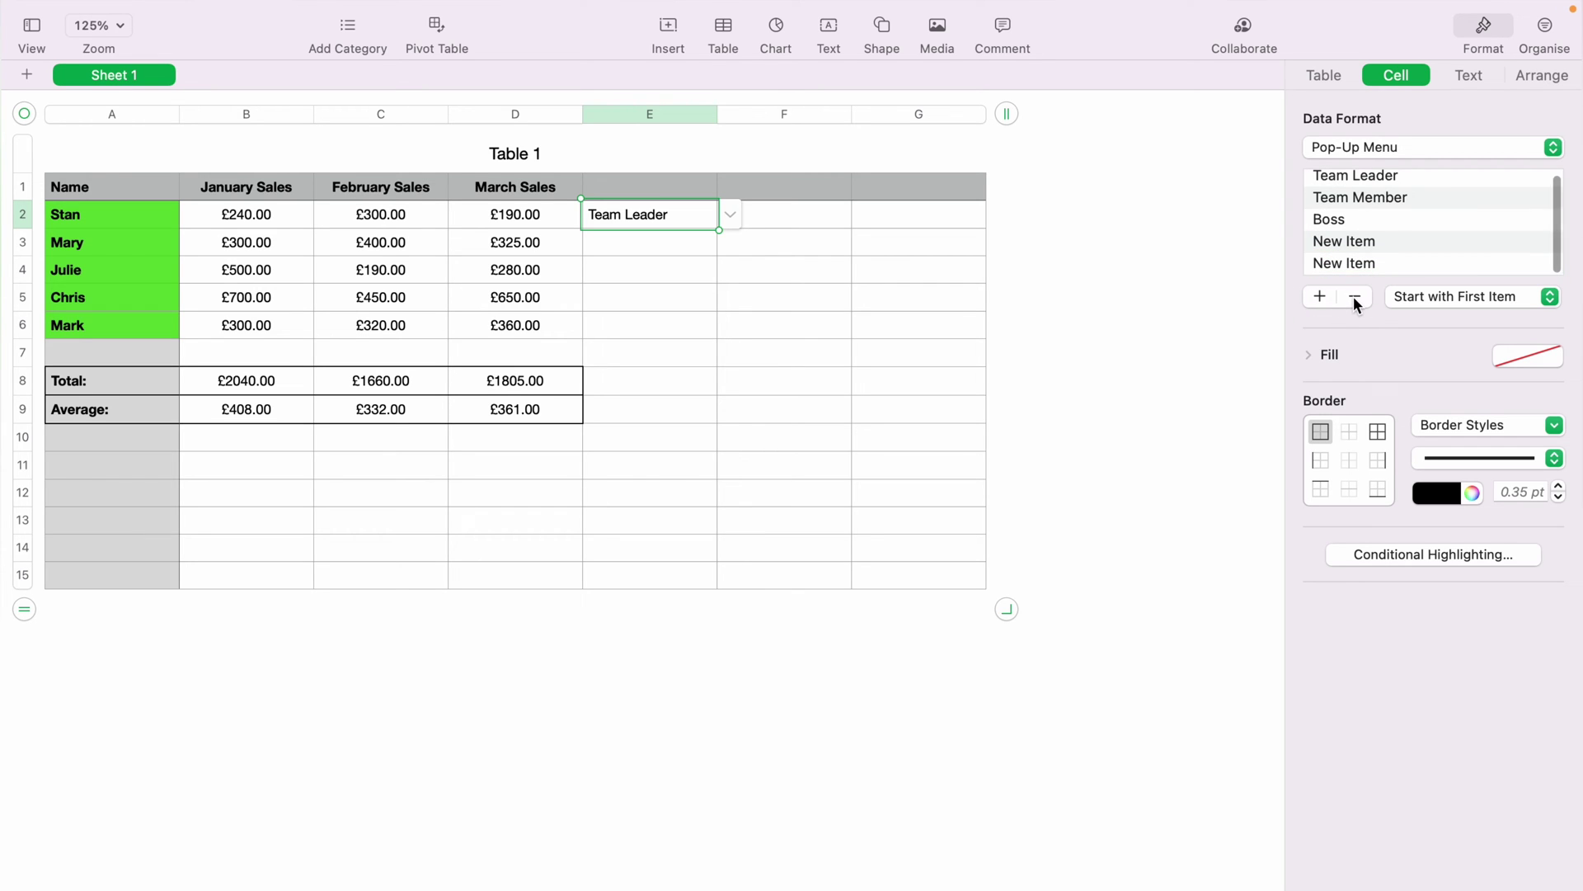
{"action": "left_click", "coordinate": [1353, 264]}
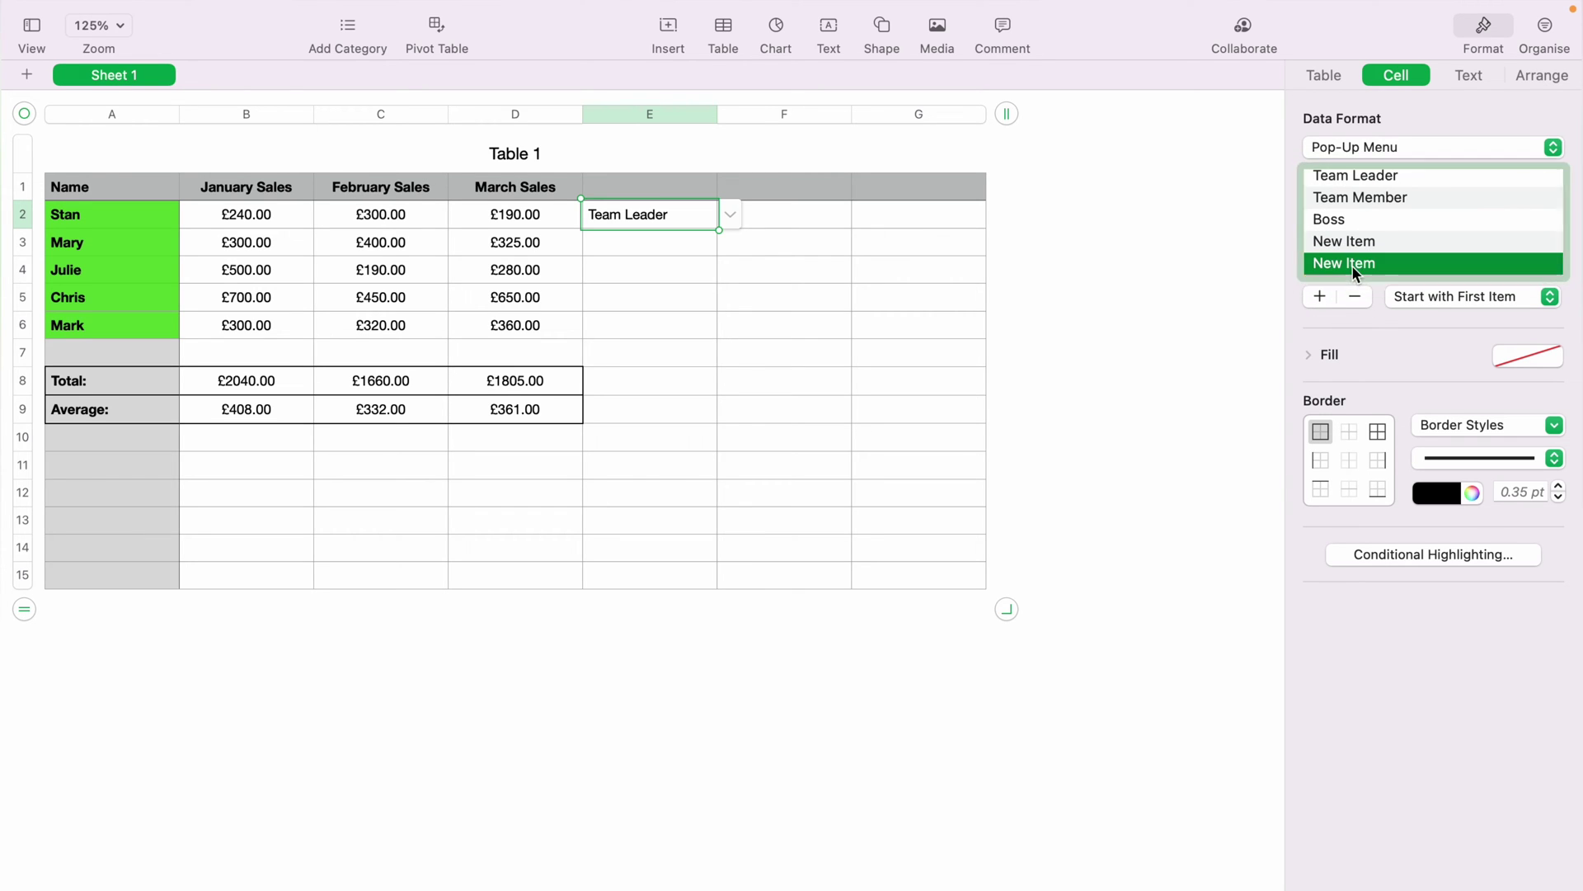
{"action": "left_click", "coordinate": [1354, 296]}
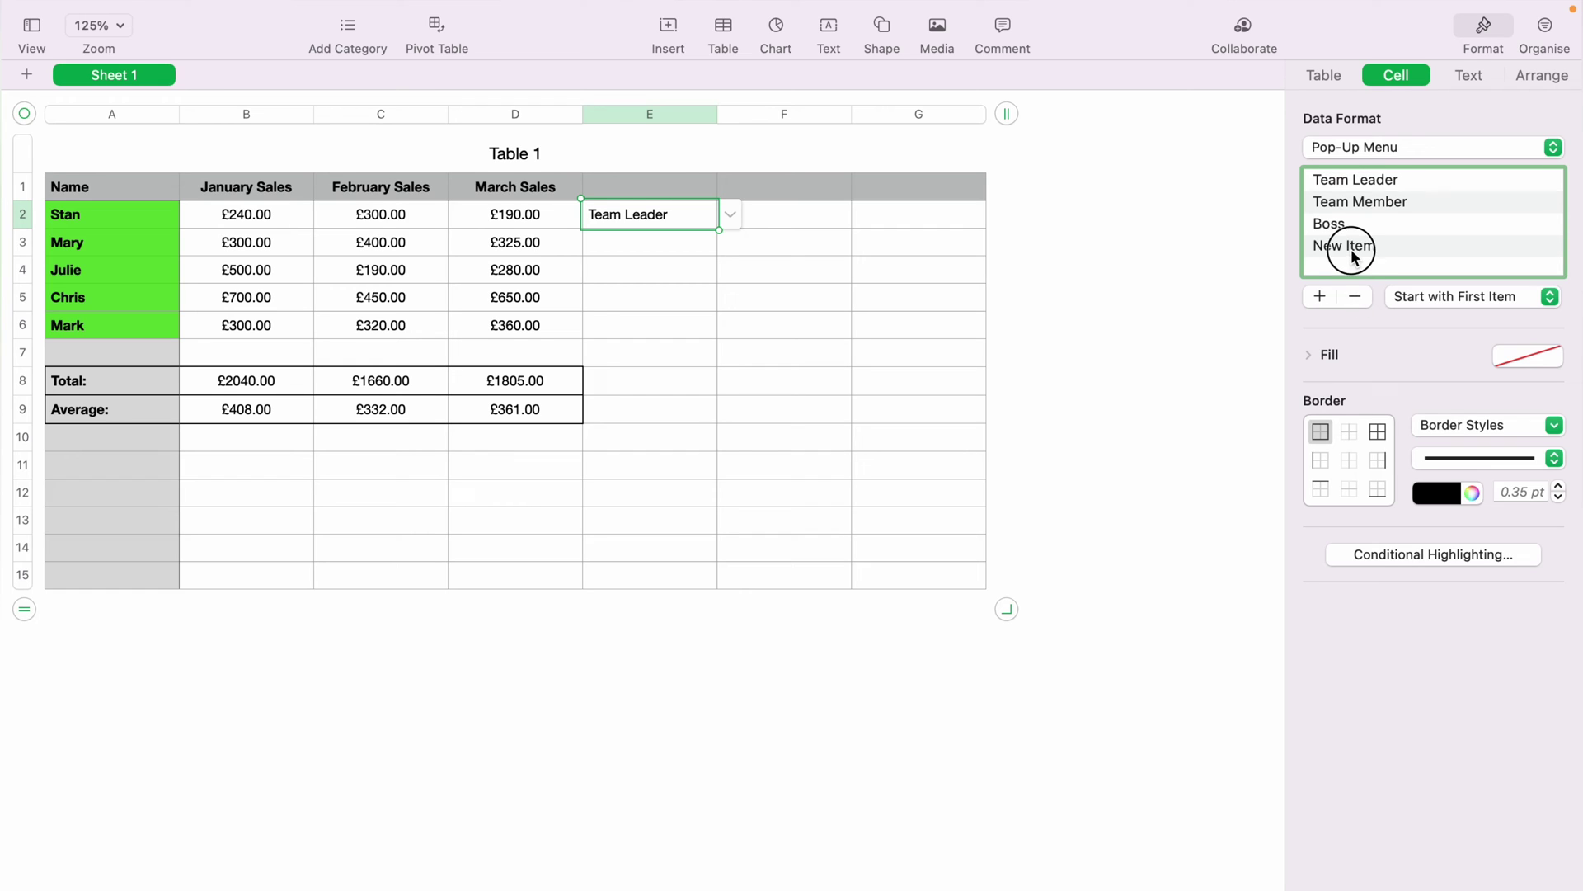
{"action": "left_click", "coordinate": [1353, 248]}
{"action": "left_click", "coordinate": [1354, 296]}
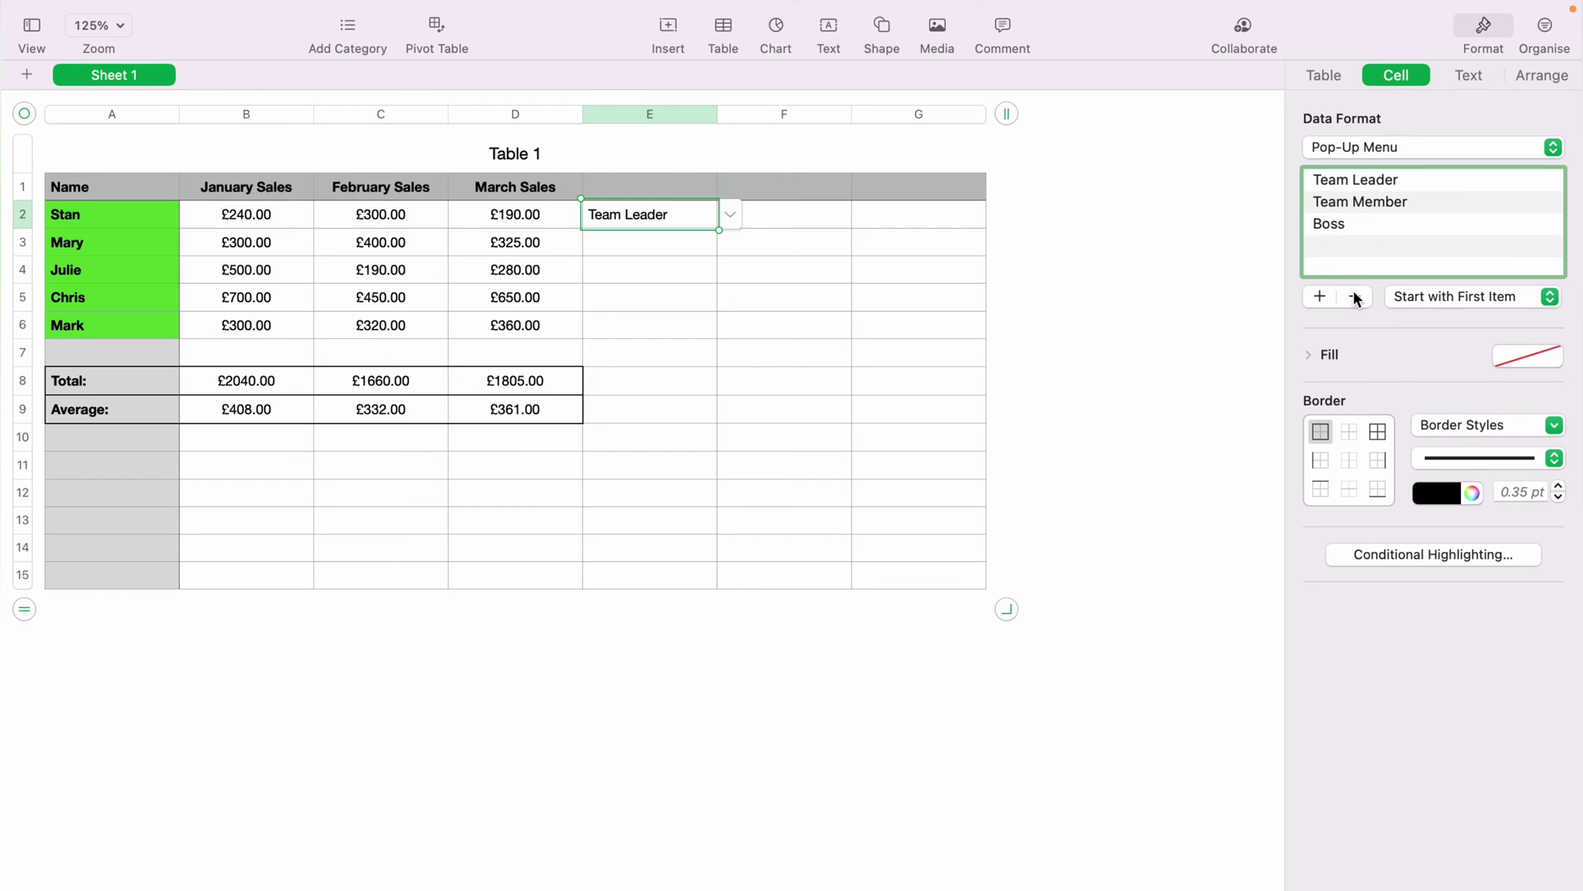
{"action": "left_click", "coordinate": [1454, 297]}
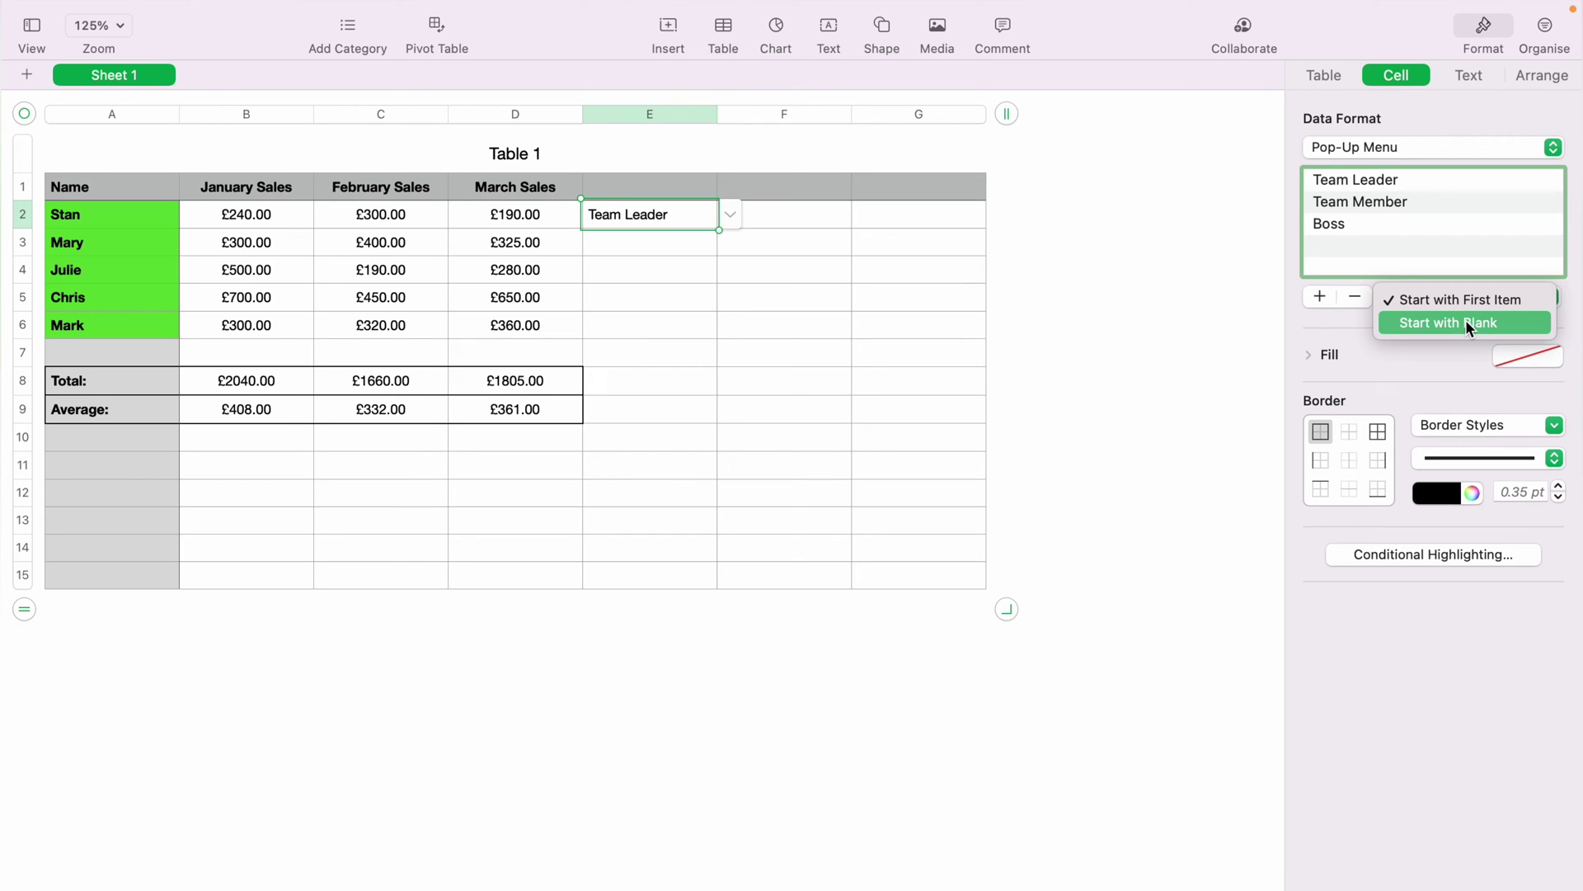
Drag Team Member above Team Leader in the pop-up options, leaving Boss last.
{"action": "left_click", "coordinate": [1337, 266]}
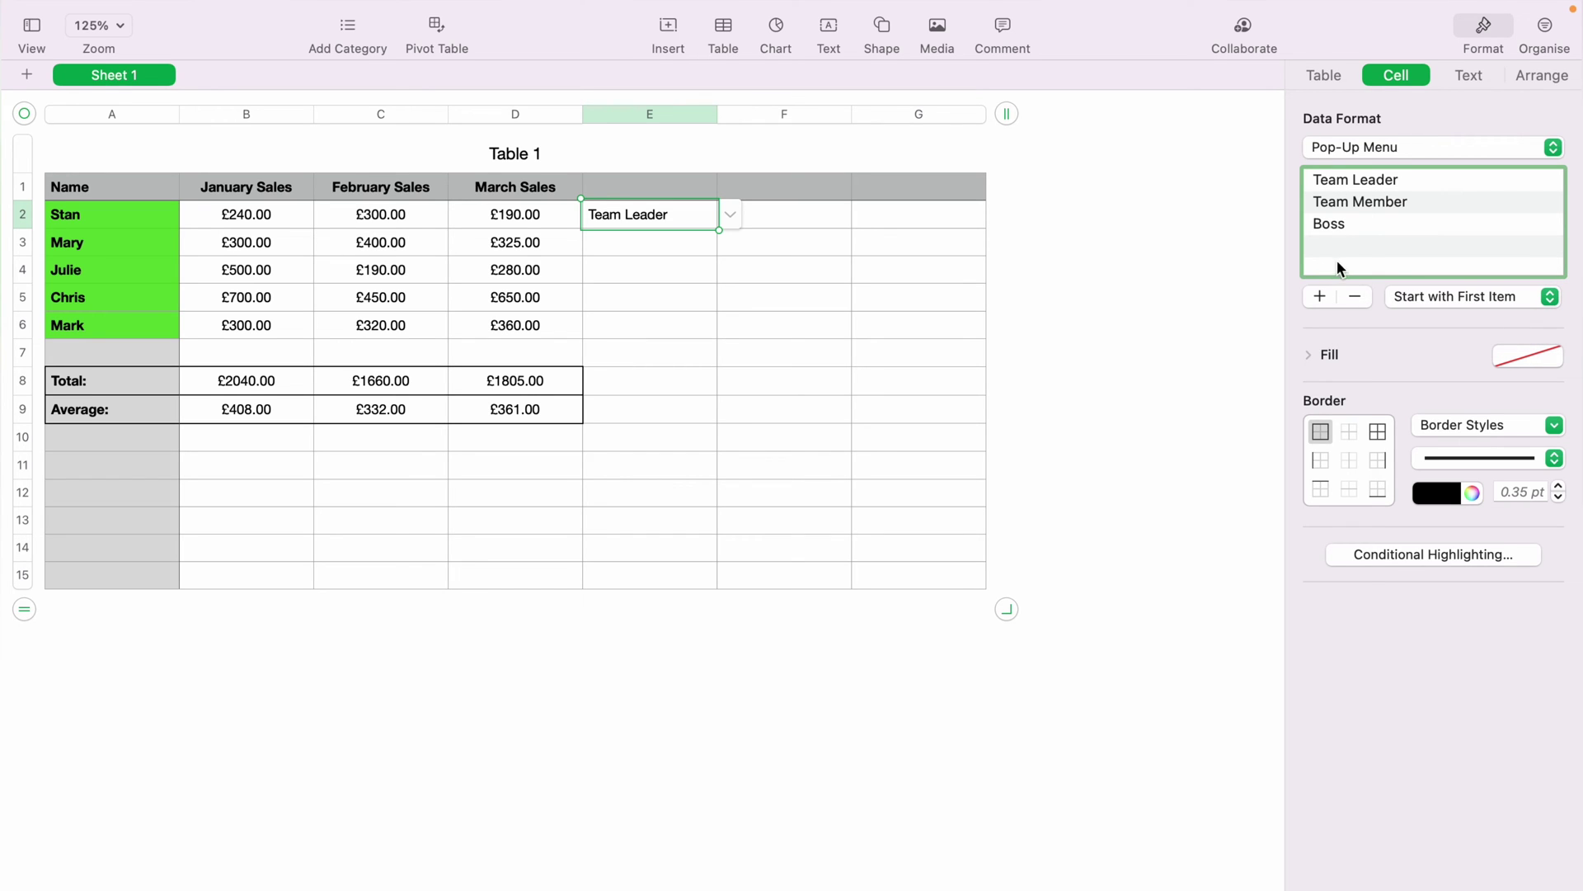
{"action": "left_click", "coordinate": [1351, 202]}
{"action": "left_click_drag", "start_coordinate": [1351, 201], "coordinate": [1358, 182]}
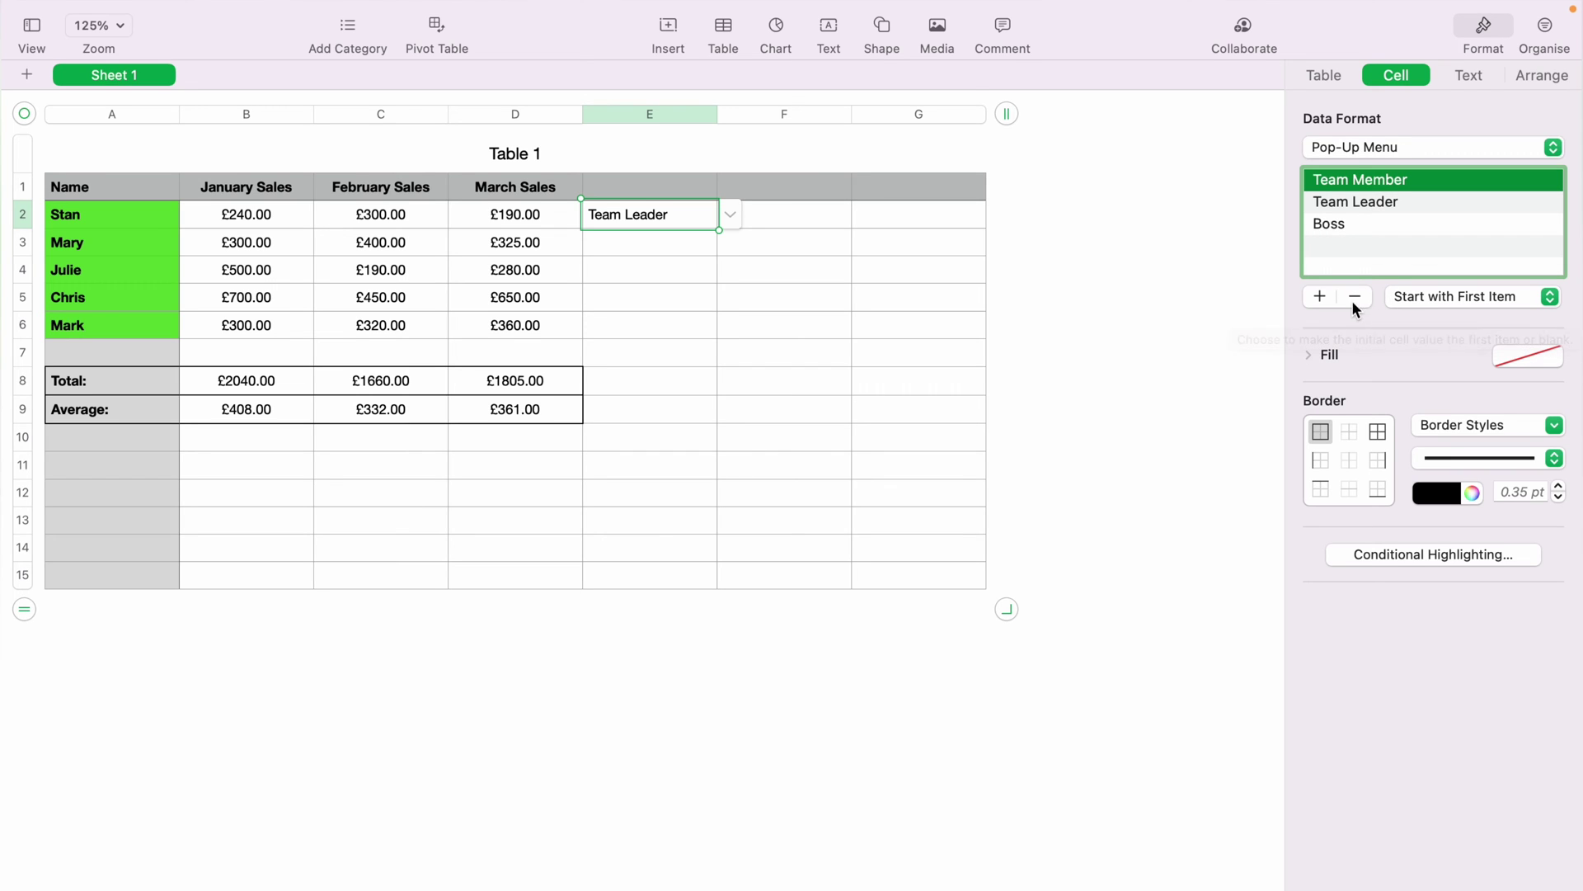
{"action": "left_click", "coordinate": [1347, 225]}
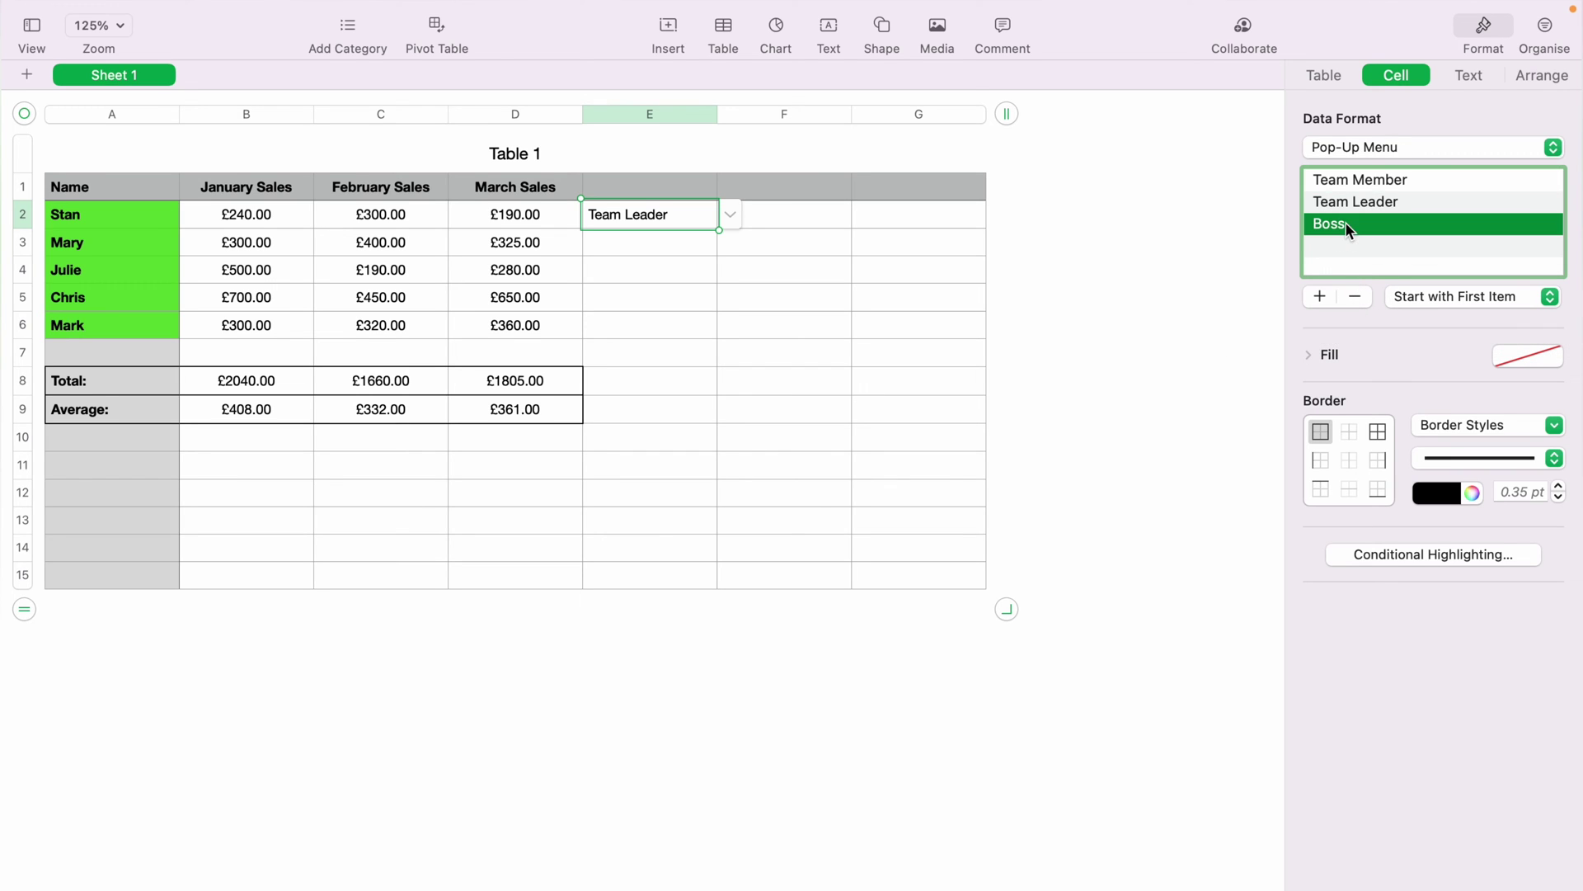
Choose Team Member as cell E2's value from its pop-up menu.
{"action": "left_click", "coordinate": [1368, 179]}
{"action": "left_click", "coordinate": [738, 216]}
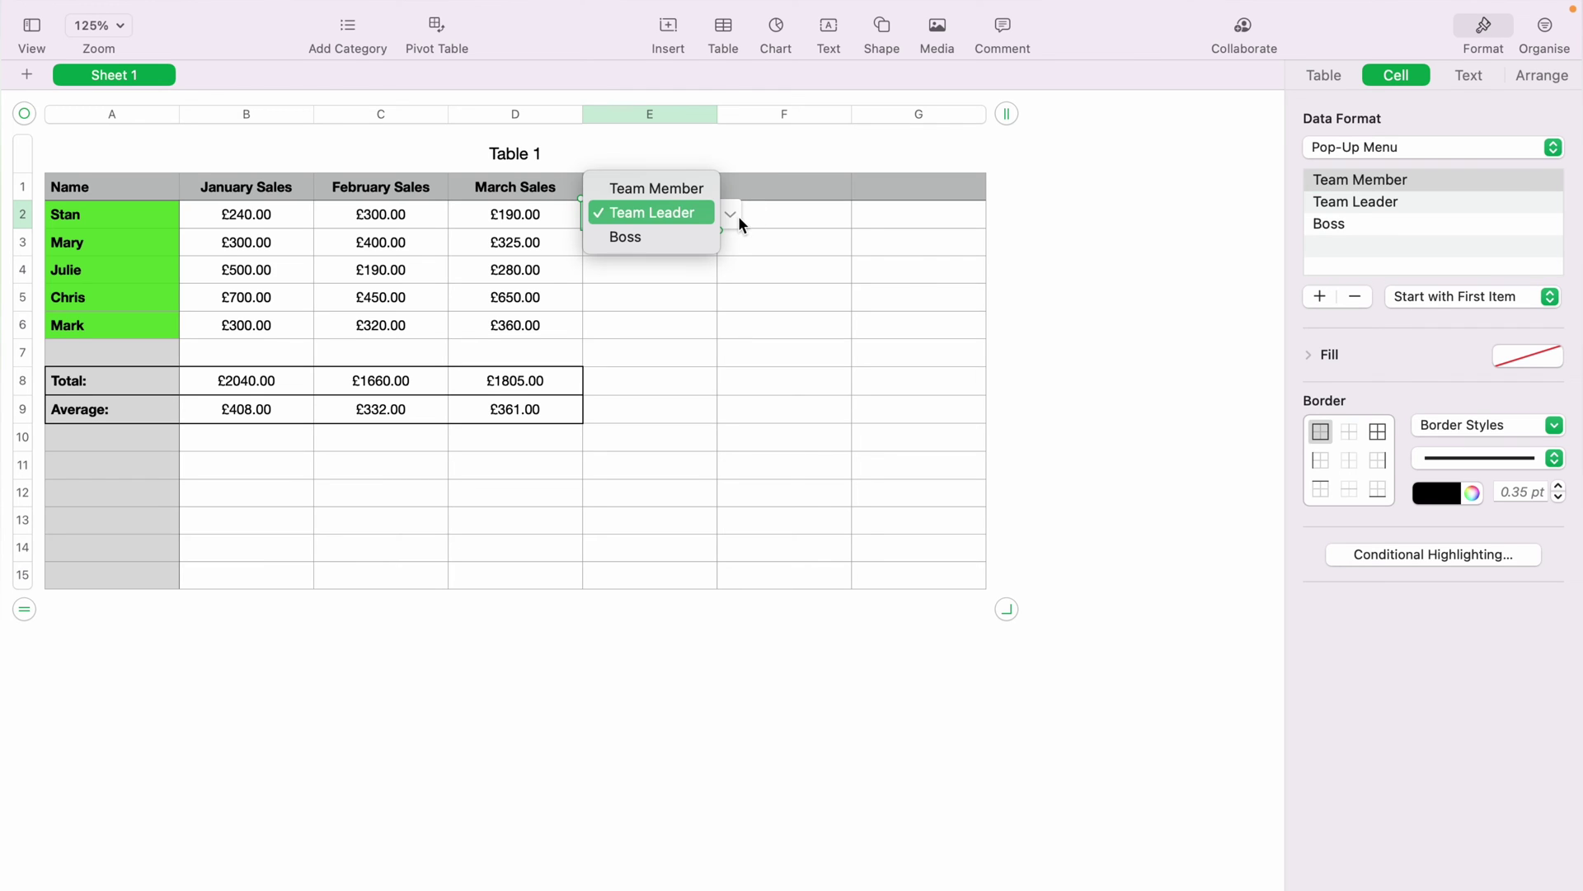
{"action": "left_click", "coordinate": [698, 193]}
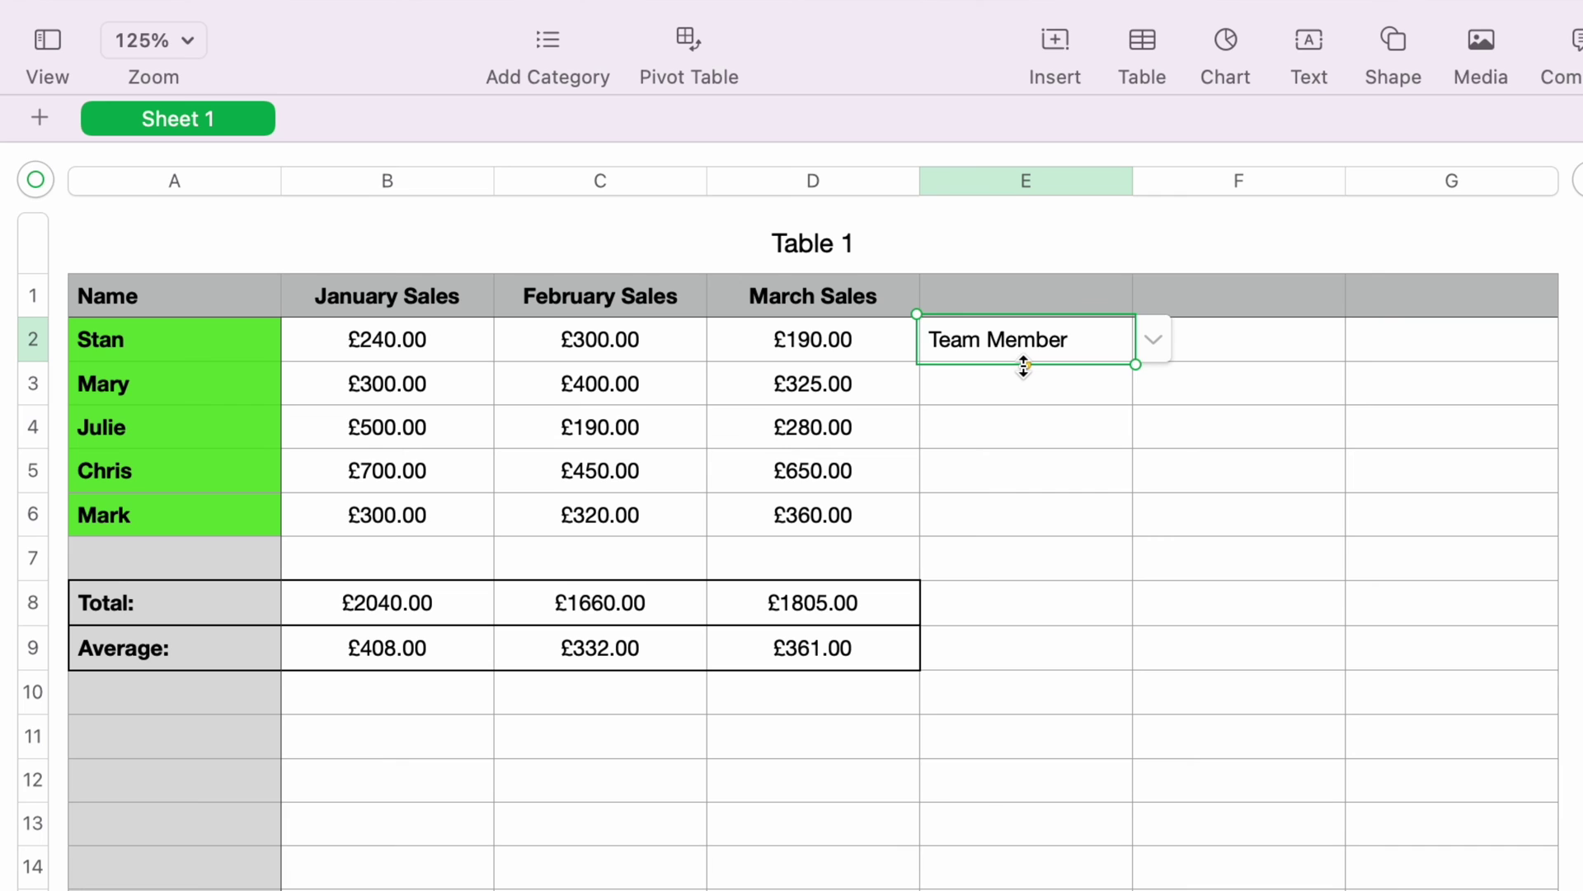
Drag the pop-up cell down column E to copy it.
{"action": "left_click_drag", "start_coordinate": [1024, 366], "coordinate": [1030, 522]}
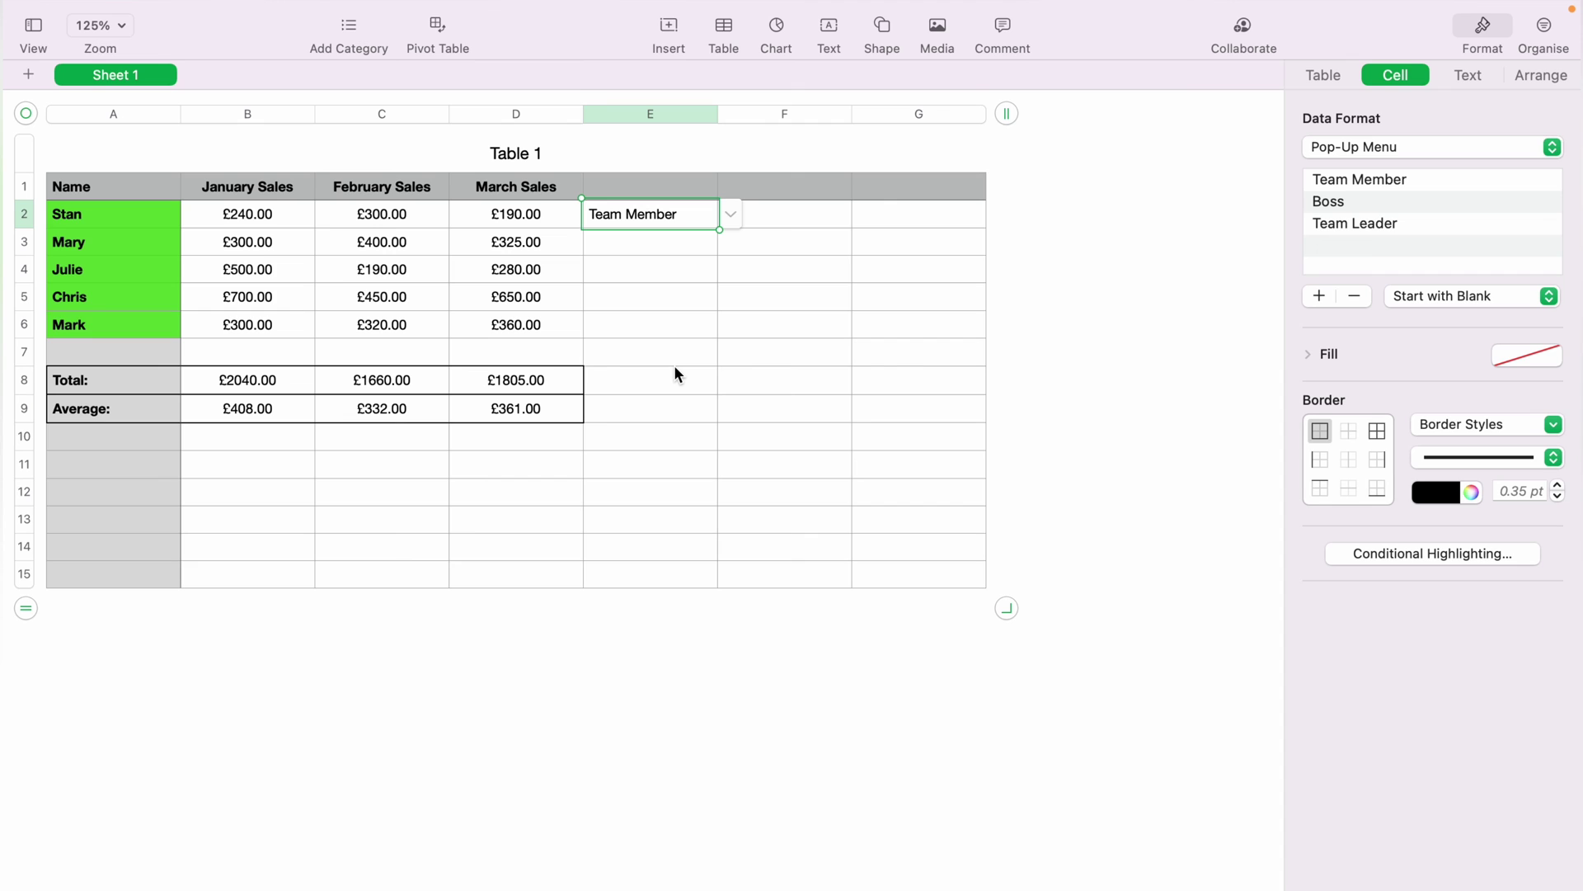
Clear E2's value and fill its pop-up format down to E6.
{"action": "key", "text": "Delete"}
{"action": "left_click_drag", "start_coordinate": [650, 226], "coordinate": [654, 331]}
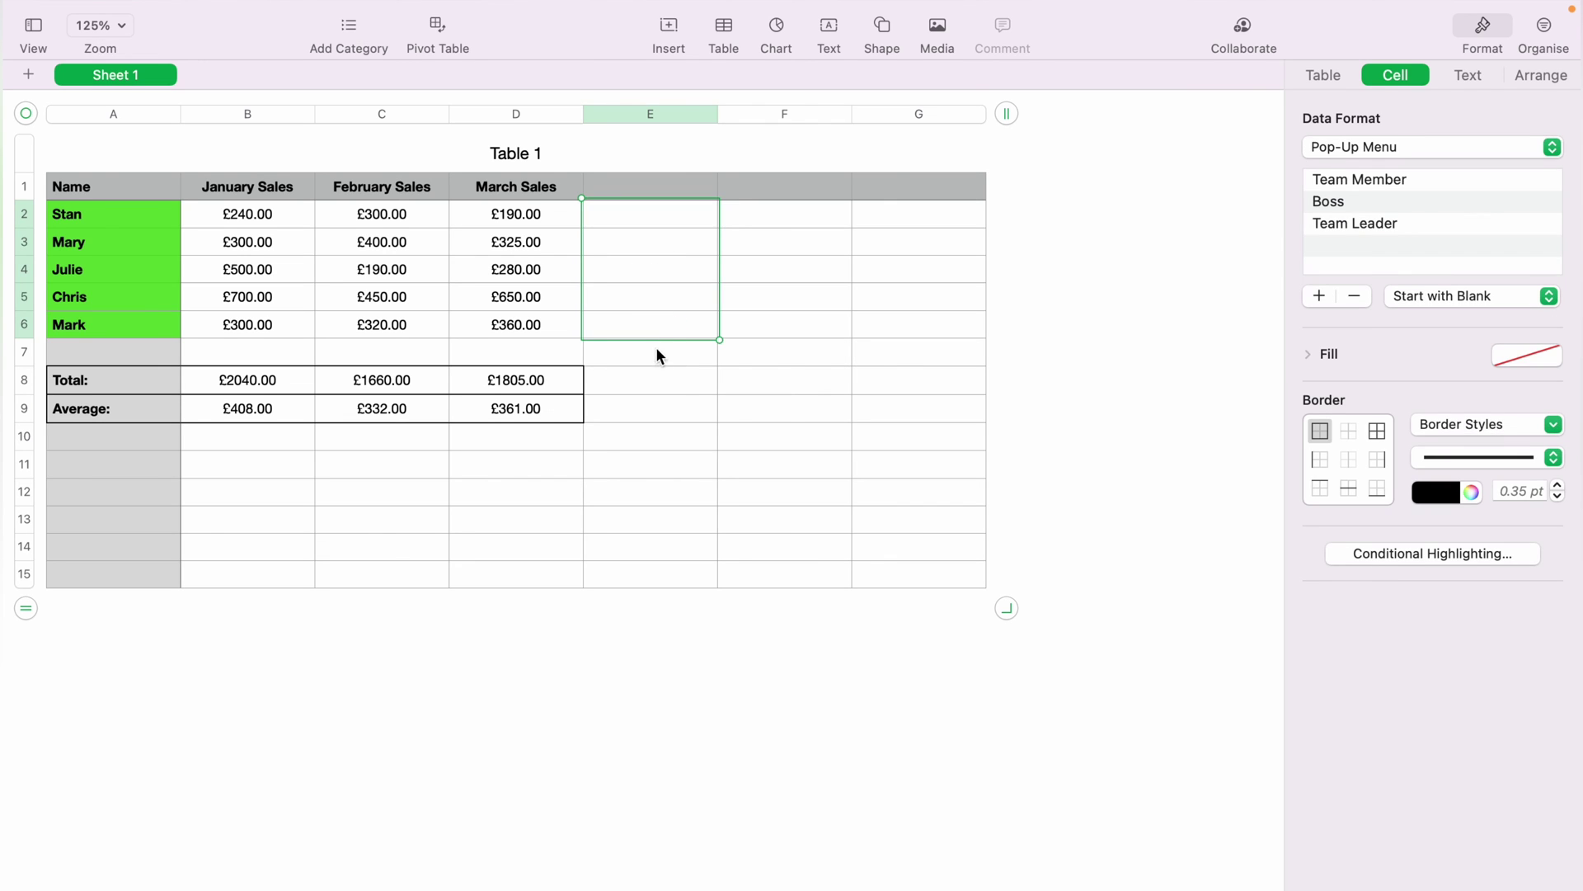
{"action": "left_click", "coordinate": [660, 359]}
Check the pop-up choices in E6 and E4 without picking a value.
{"action": "left_click", "coordinate": [673, 328]}
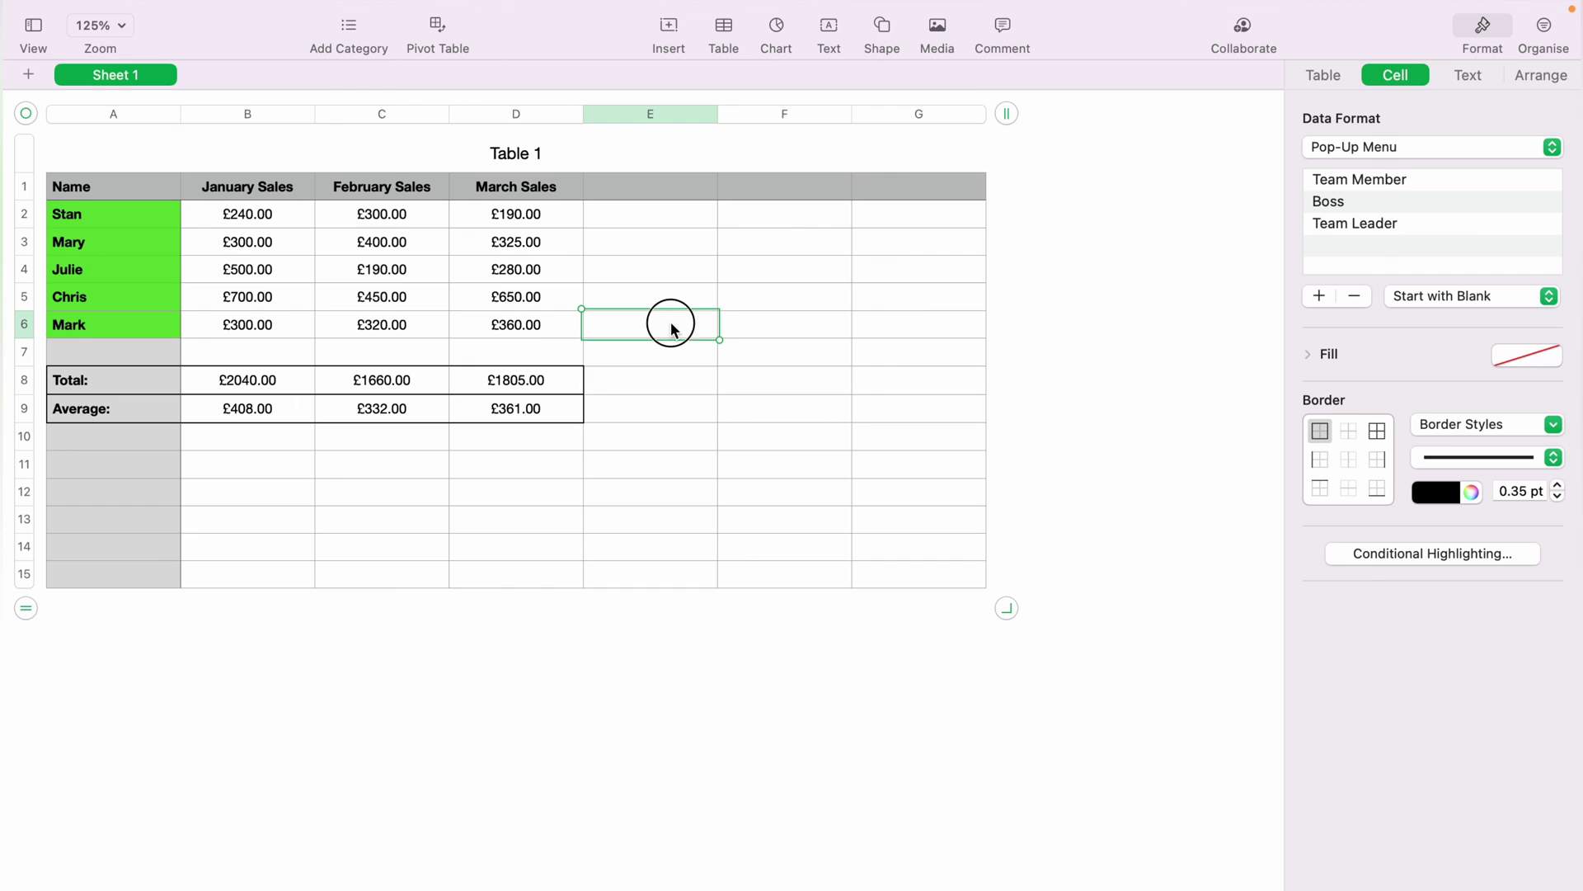
{"action": "left_click", "coordinate": [729, 325]}
{"action": "left_click", "coordinate": [688, 273]}
{"action": "left_click", "coordinate": [689, 272]}
{"action": "left_click", "coordinate": [693, 421]}
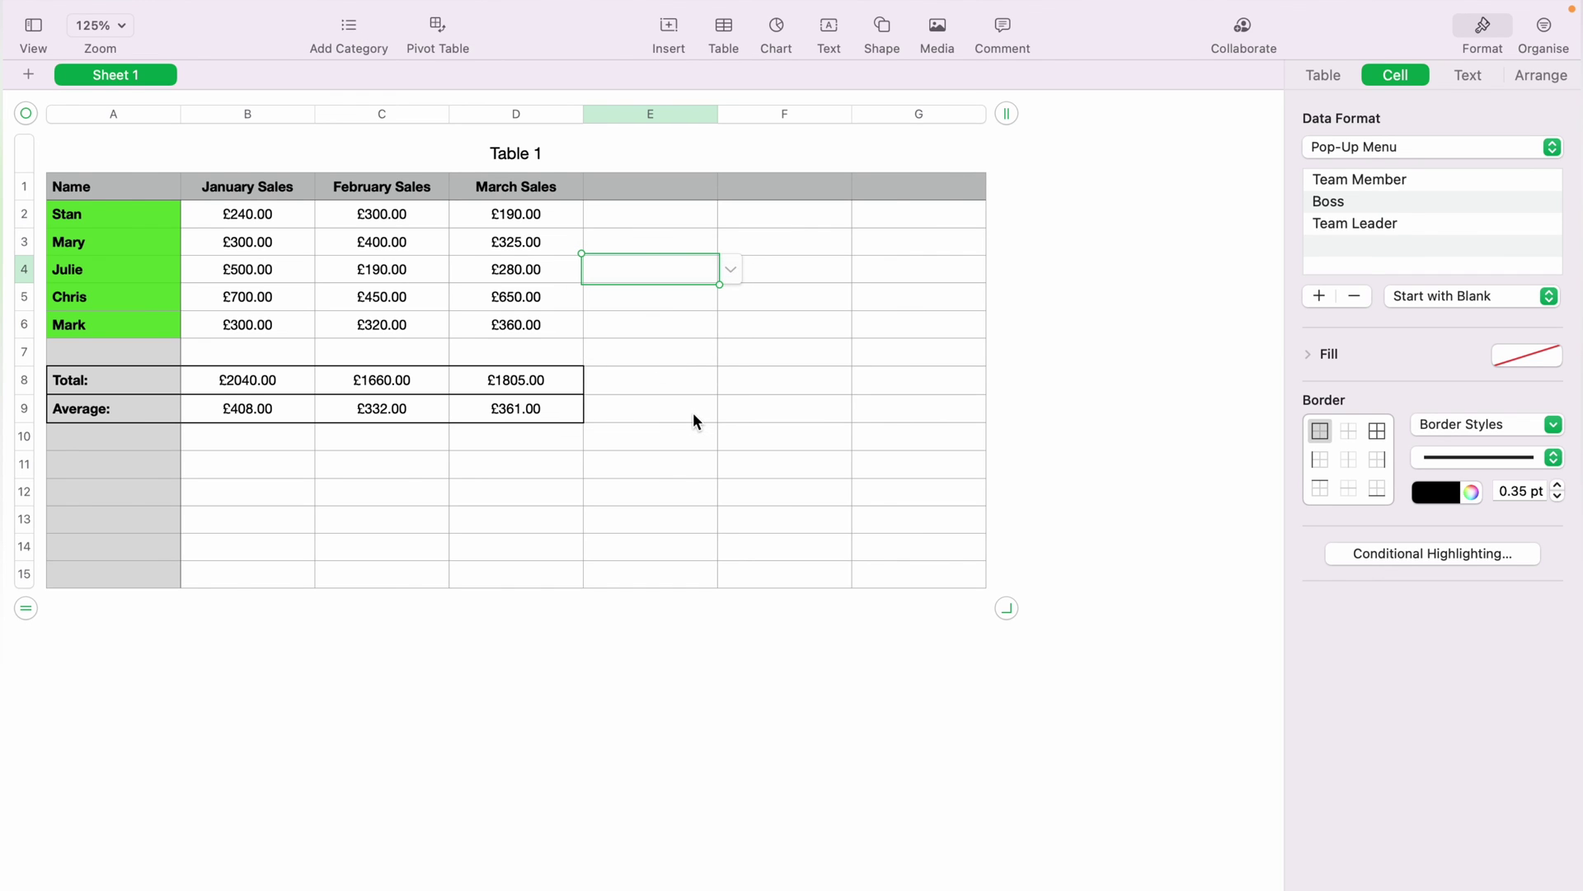